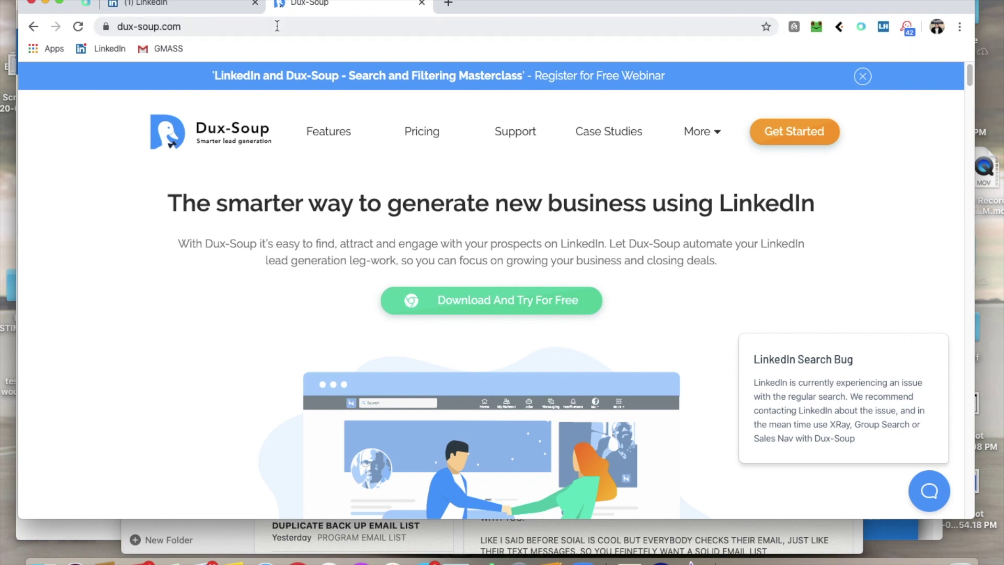
Check the LinkedIn feed, skim the Dux-Soup website, then close the Dux-Soup tab
click(228, 10)
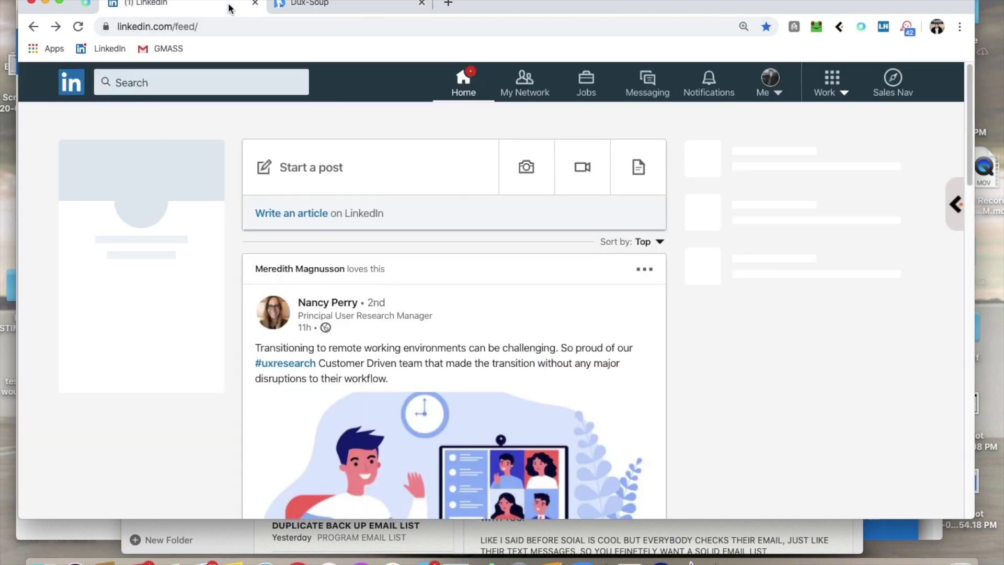
click(313, 4)
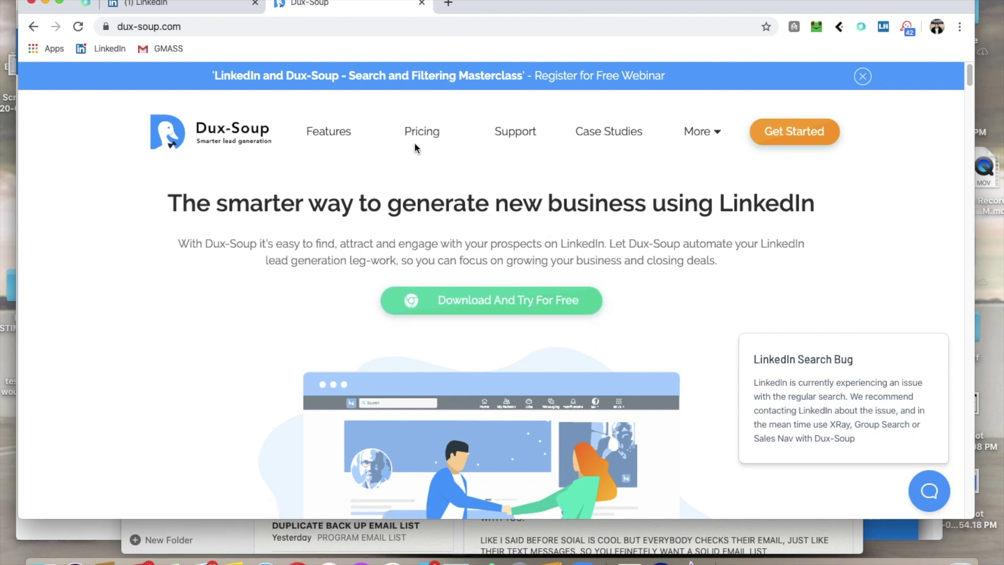
scroll(292, 204, down, 3)
scroll(291, 204, down, 8)
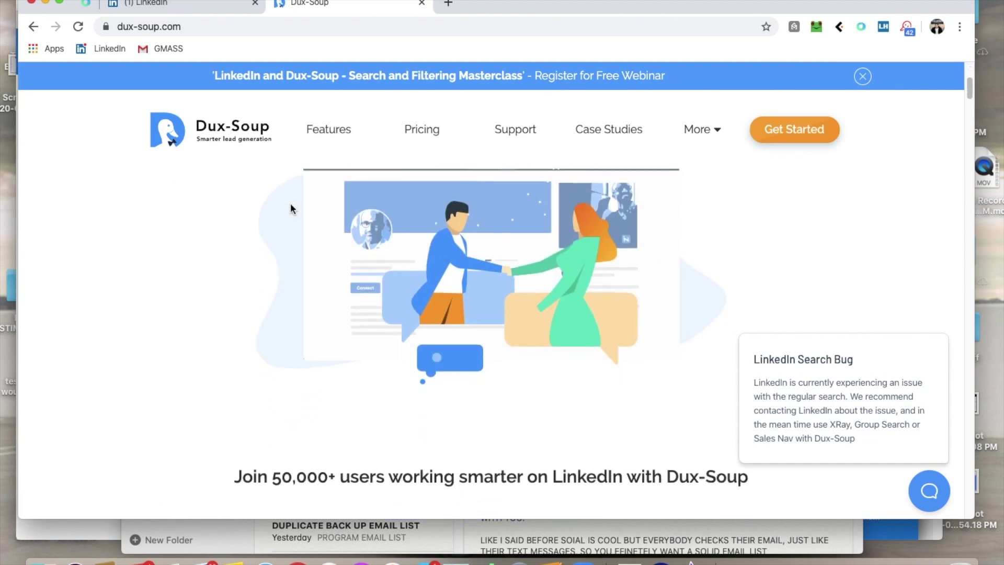
scroll(292, 204, up, 10)
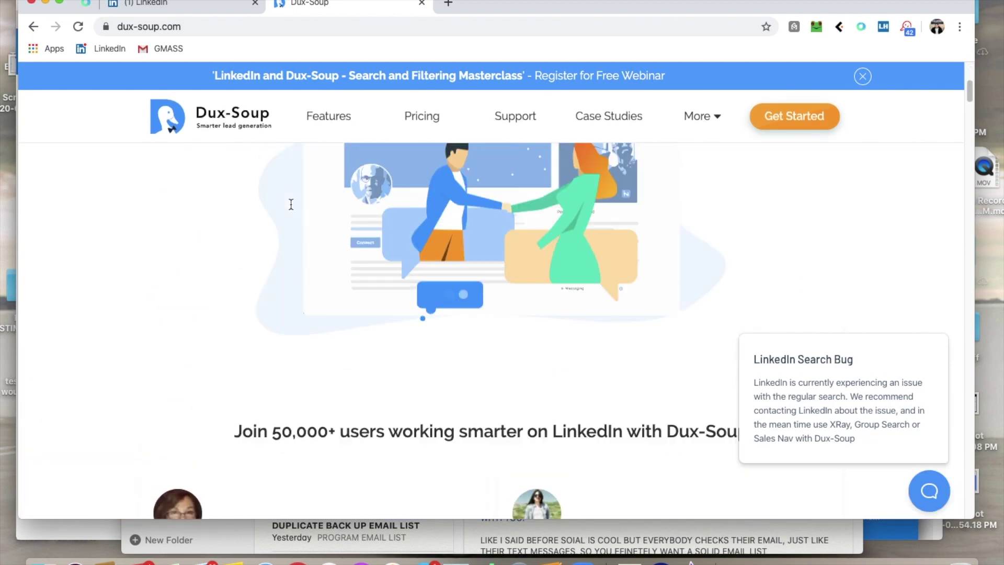
click(421, 3)
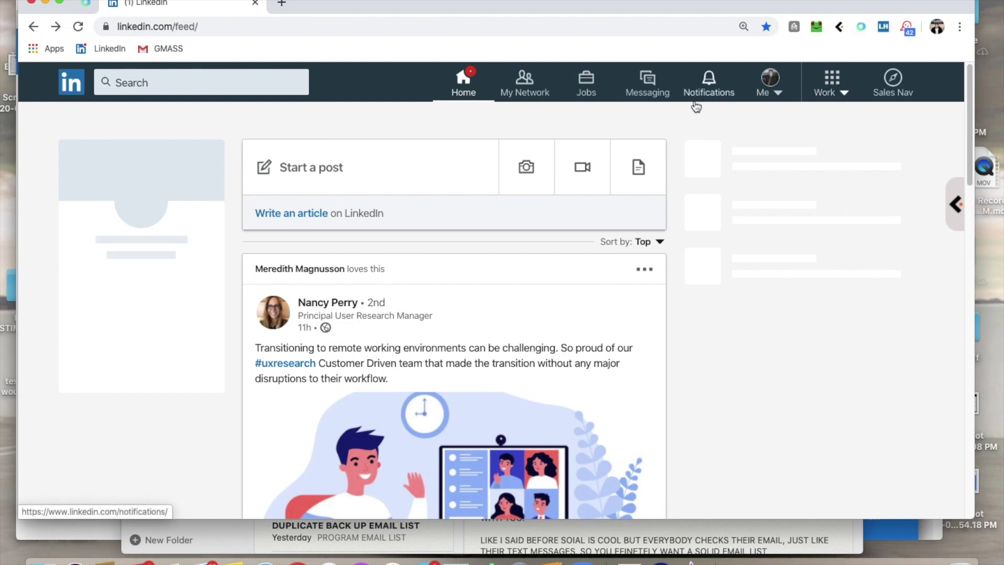
Open Dux-Soup Options and set the tag for auto-visited profiles to EMAILS
click(907, 27)
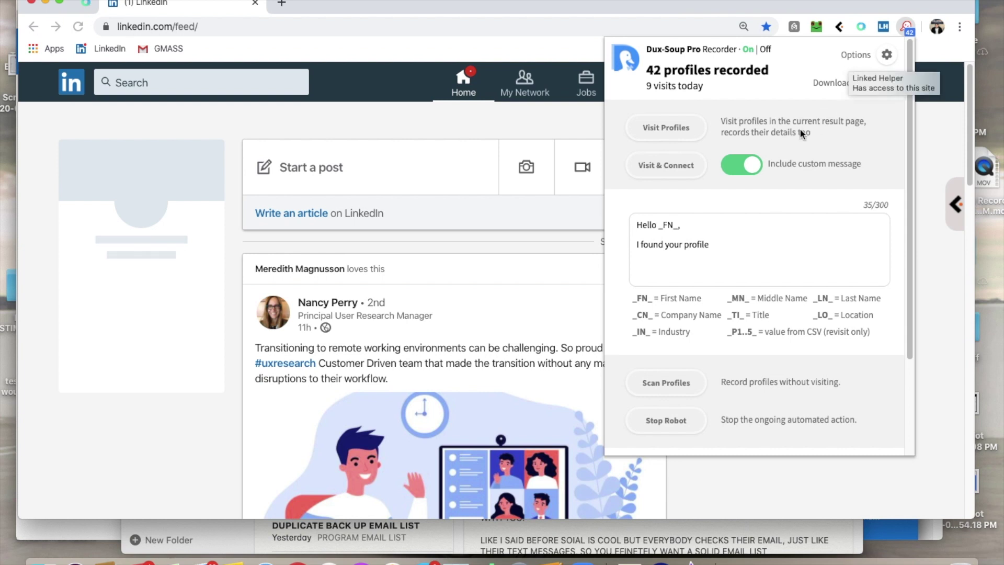
click(886, 55)
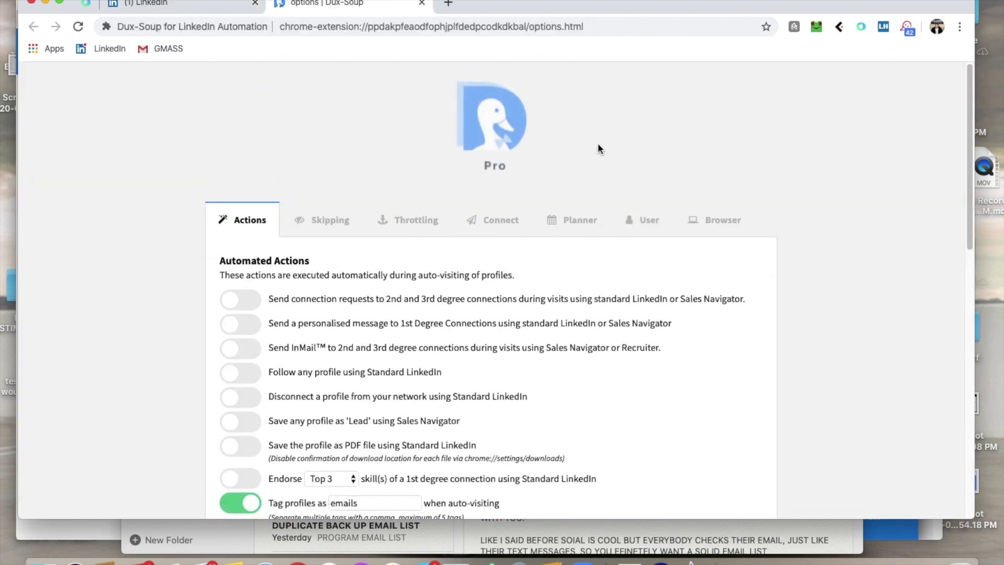
scroll(562, 219, down, 3)
scroll(562, 219, up, 2)
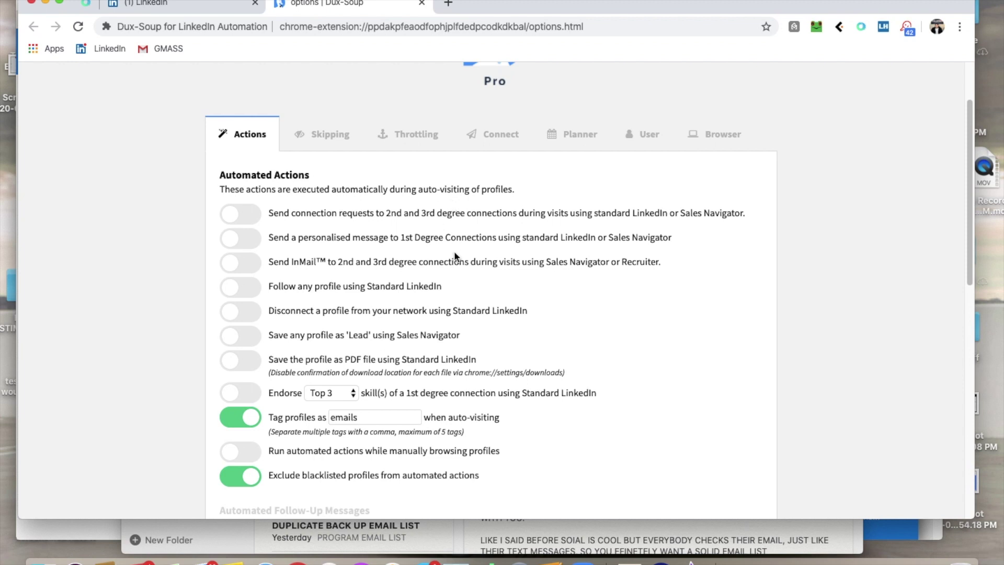
scroll(439, 285, up, 3)
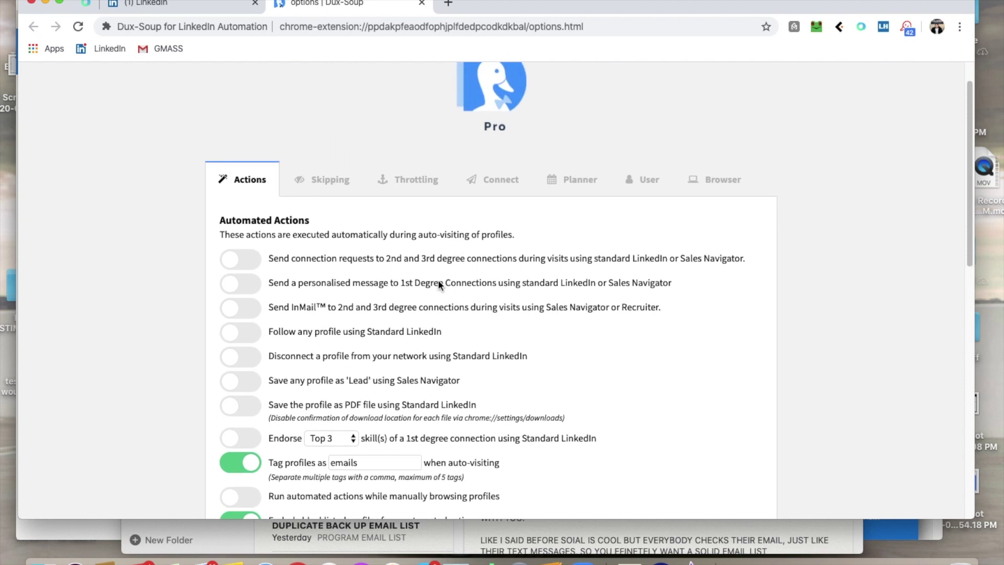
scroll(438, 284, down, 4)
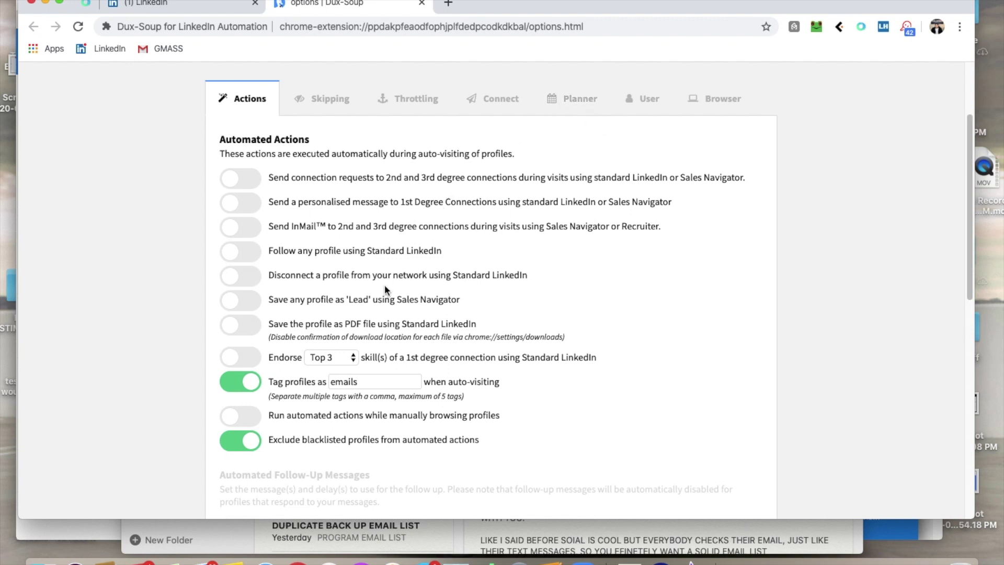
double_click(371, 383)
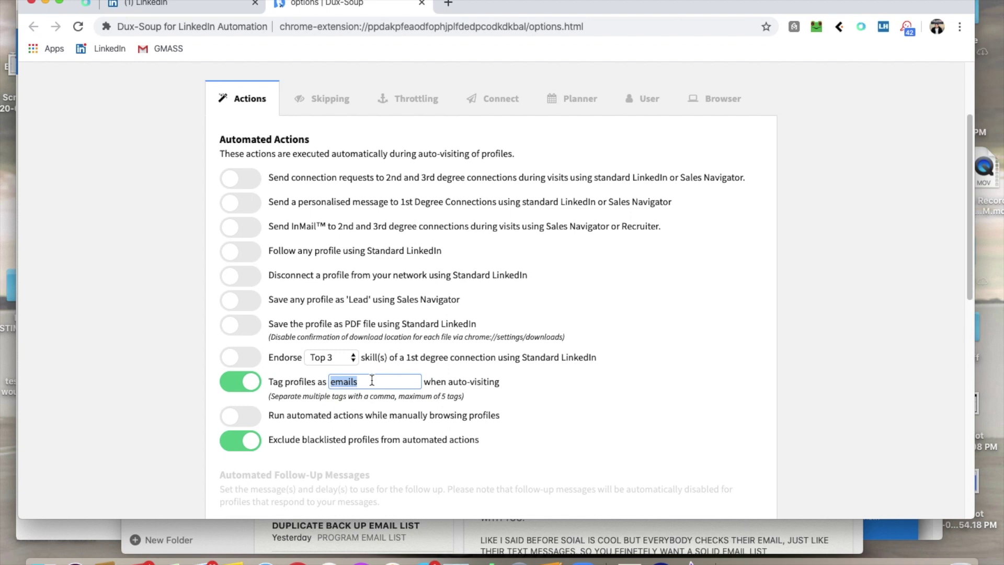
text(EMAILS)
On the Skipping tab, set 'Skip profiles tagged as' to EMAILS and review the skip settings
click(328, 105)
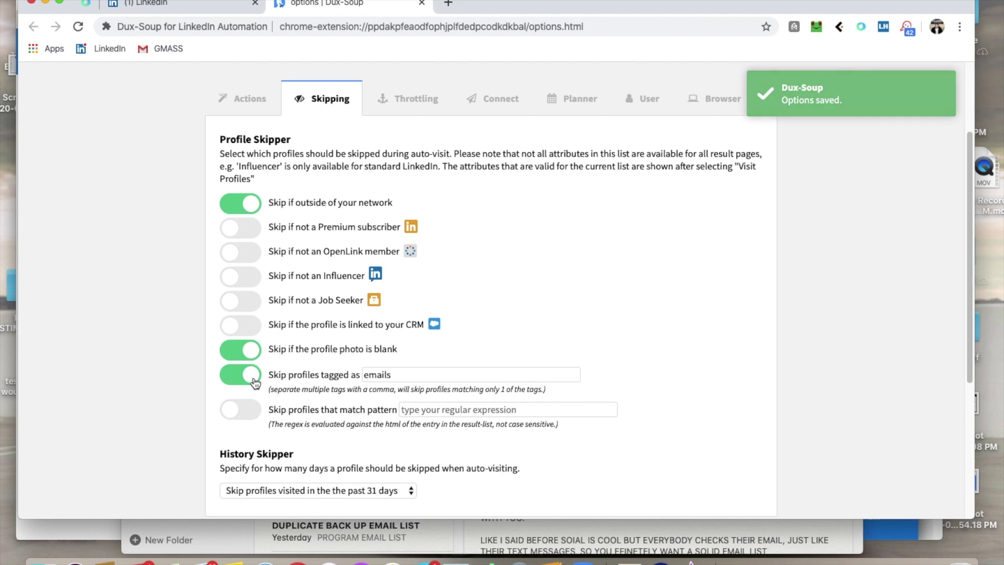
double_click(405, 373)
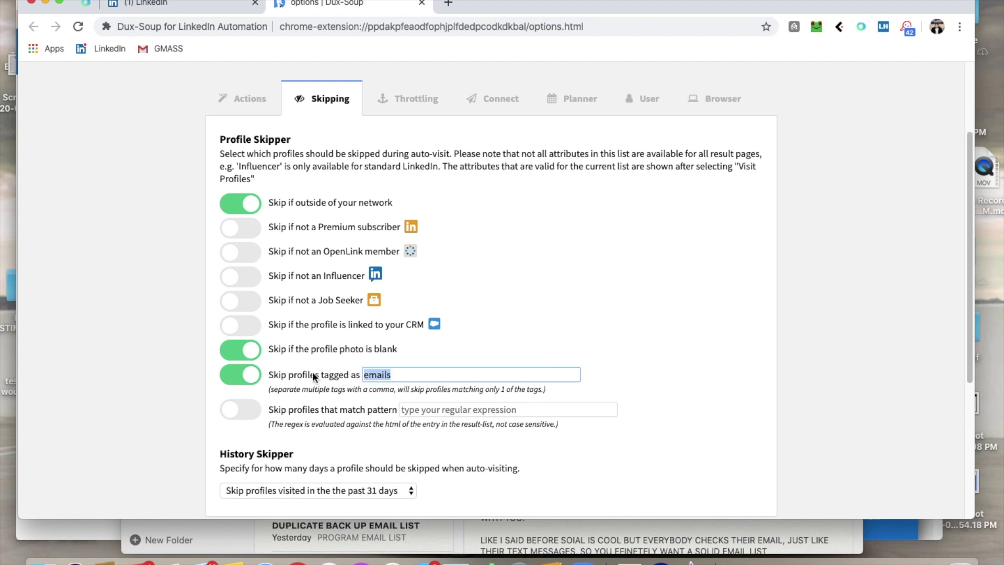
text(EMAILS)
scroll(331, 415, down, 2)
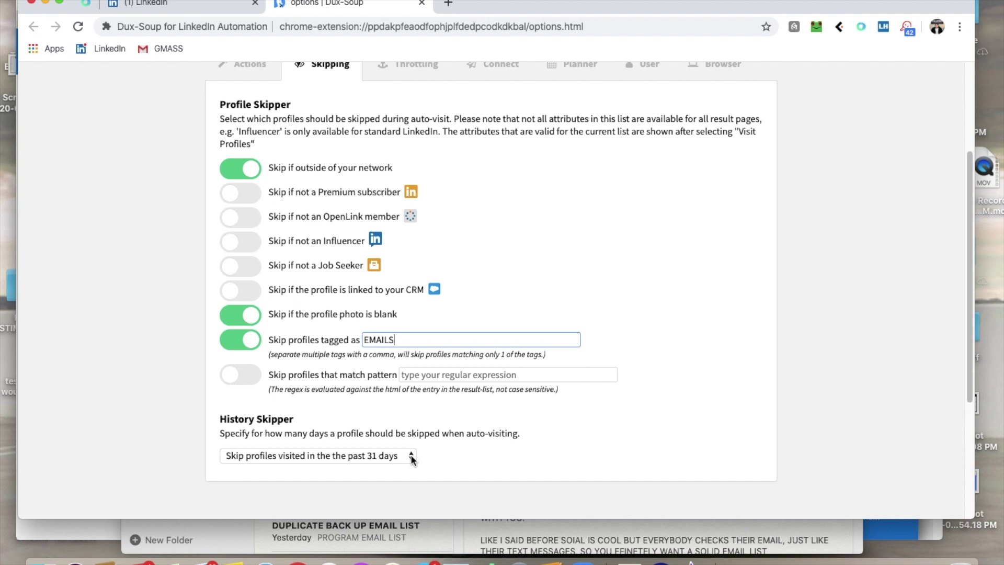
scroll(375, 408, up, 3)
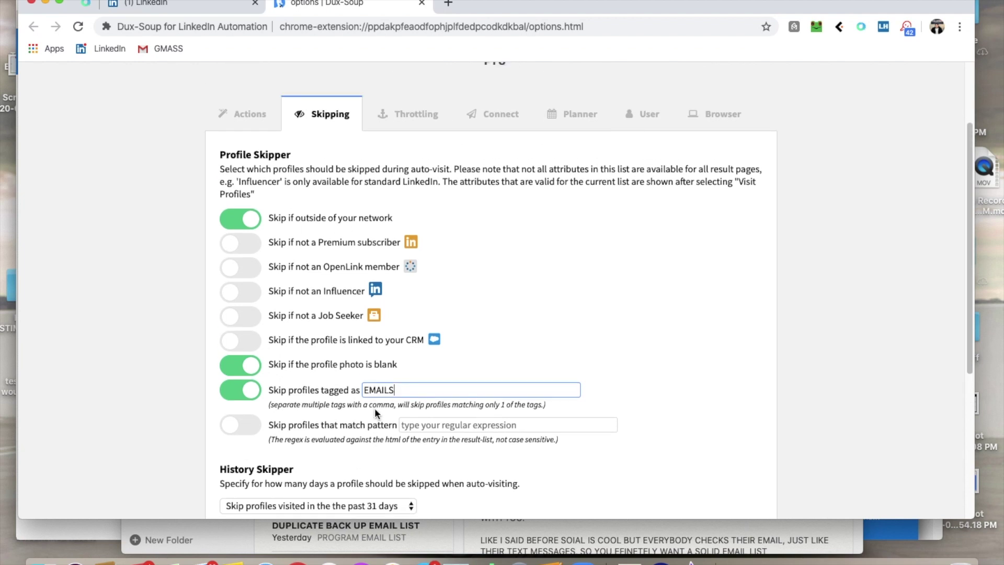
scroll(356, 251, down, 7)
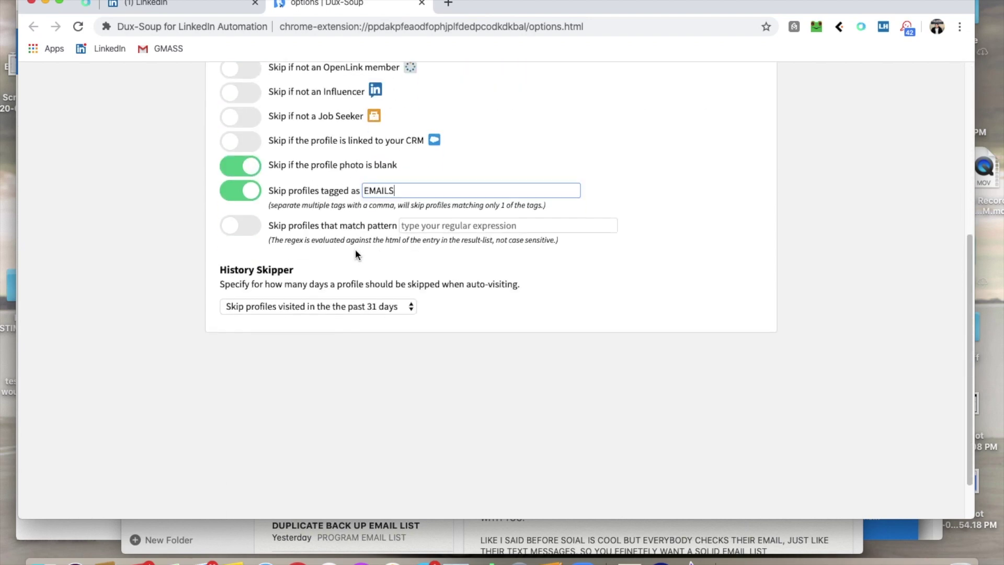
scroll(357, 250, up, 7)
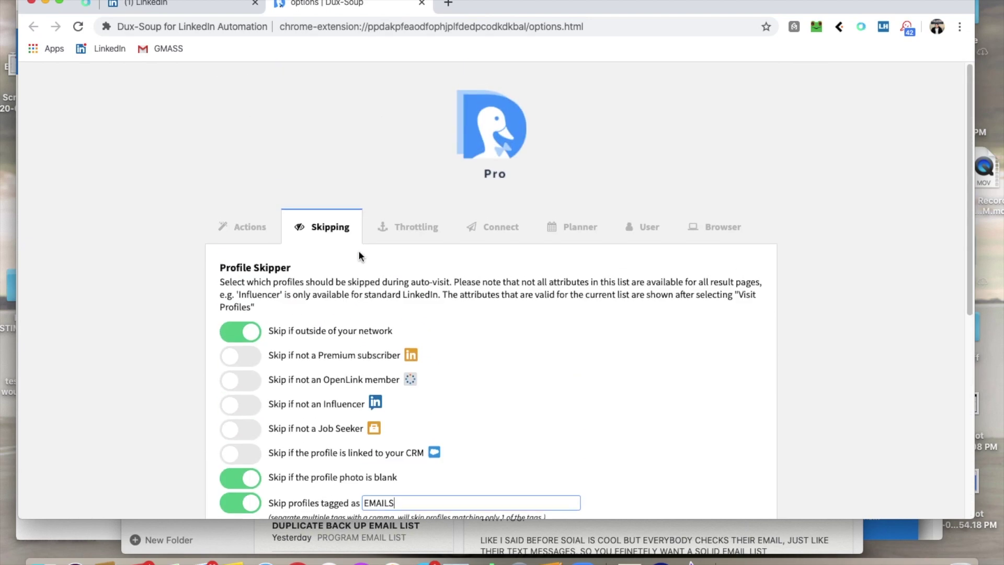
Close the options tab, reload My Network, collapse Messaging and go to the 3,970 connections
click(421, 4)
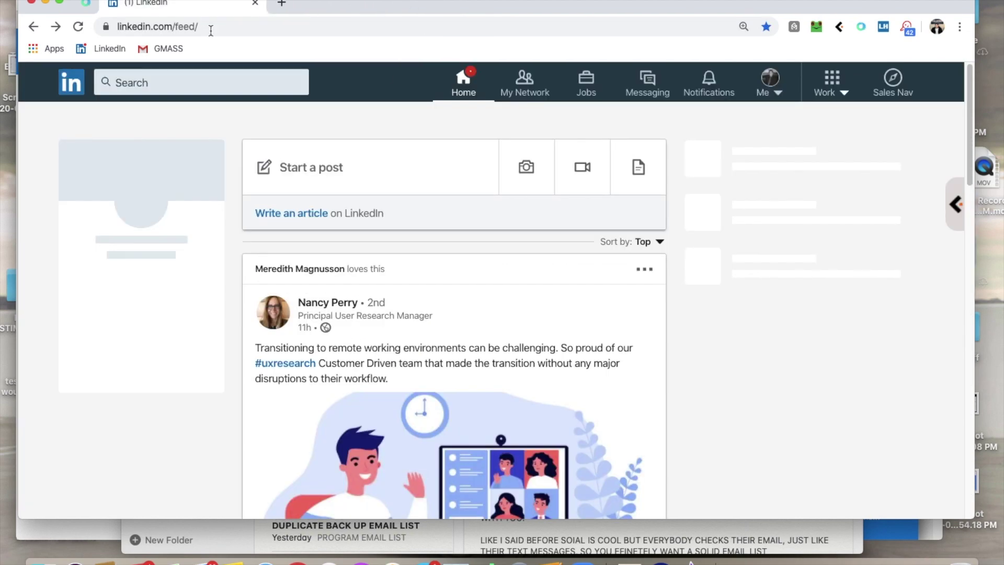
click(525, 79)
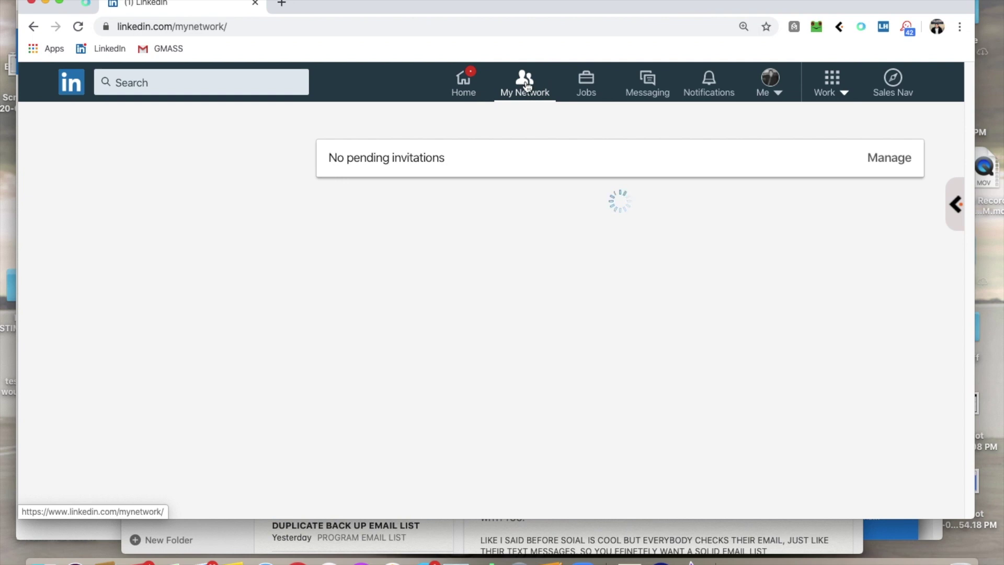
click(533, 24)
key(Return)
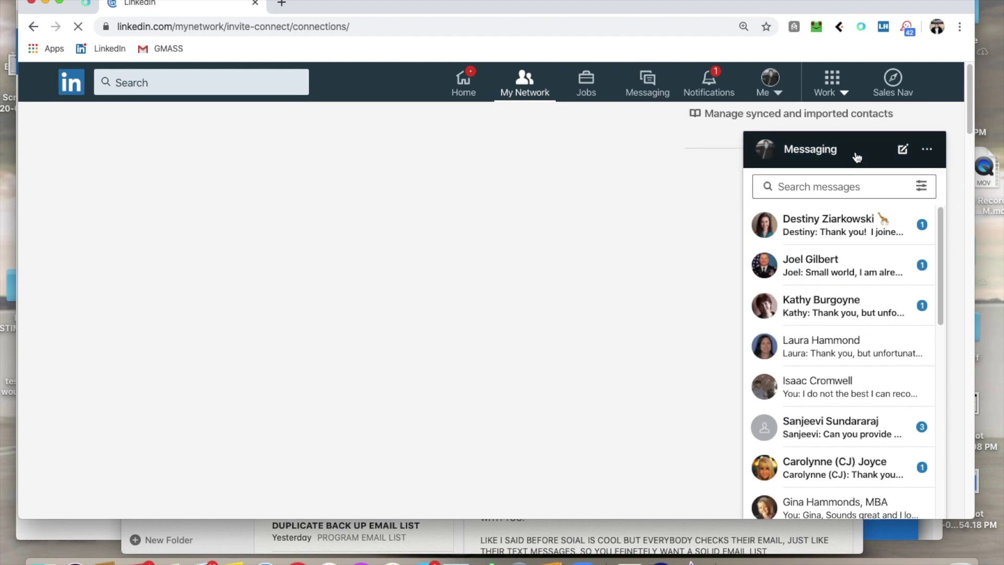
click(856, 156)
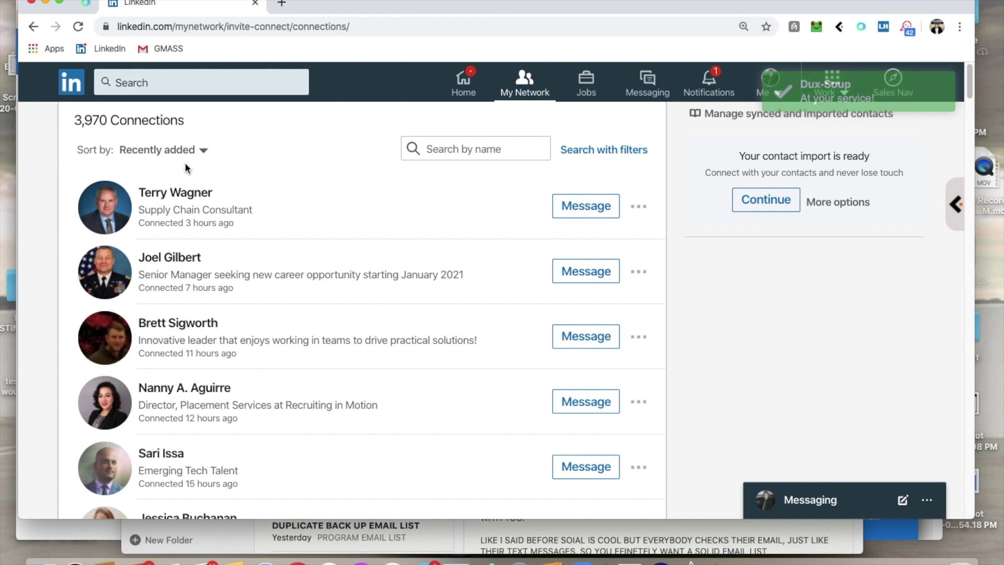
click(264, 23)
key(Return)
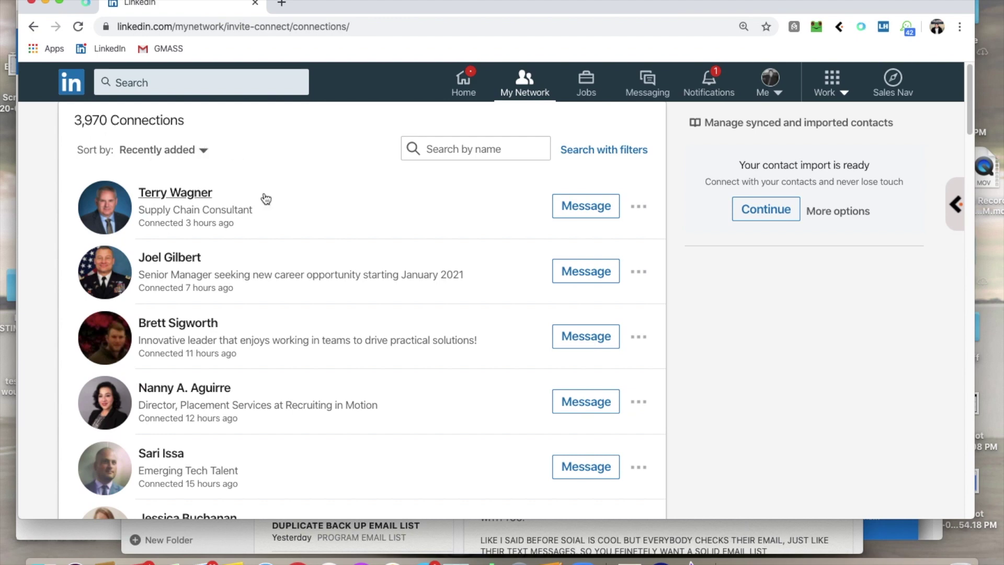
scroll(263, 197, down, 9)
scroll(264, 197, down, 10)
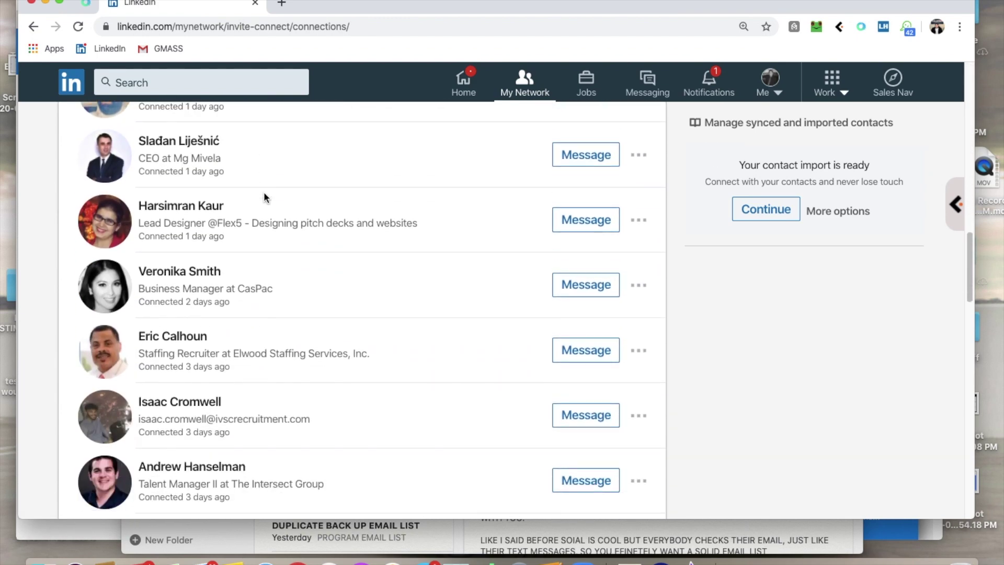
scroll(263, 197, up, 15)
scroll(263, 192, up, 4)
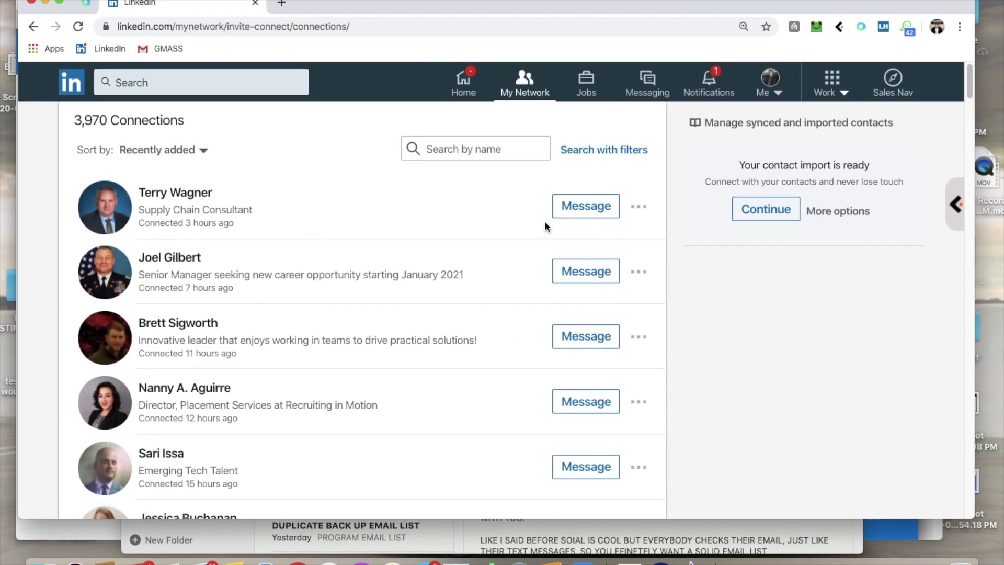
scroll(375, 285, down, 2)
scroll(374, 284, up, 2)
scroll(374, 285, down, 1)
scroll(330, 284, down, 15)
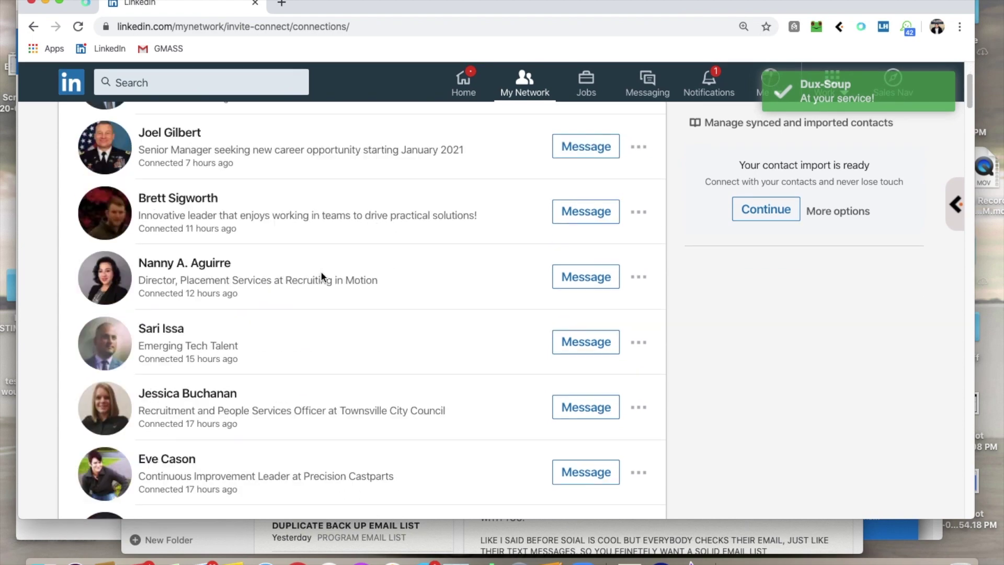
scroll(323, 278, down, 20)
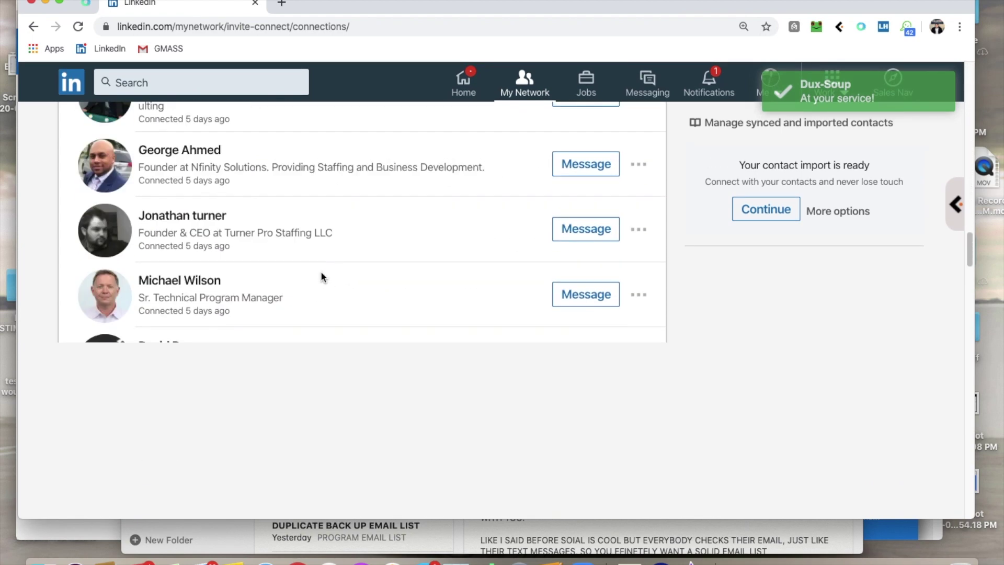
scroll(323, 277, down, 15)
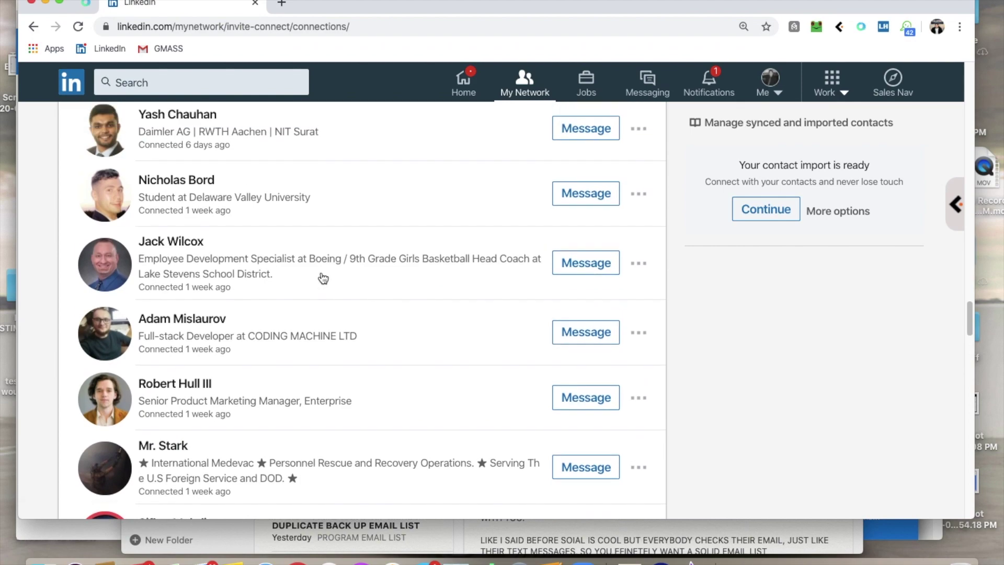
scroll(323, 278, down, 14)
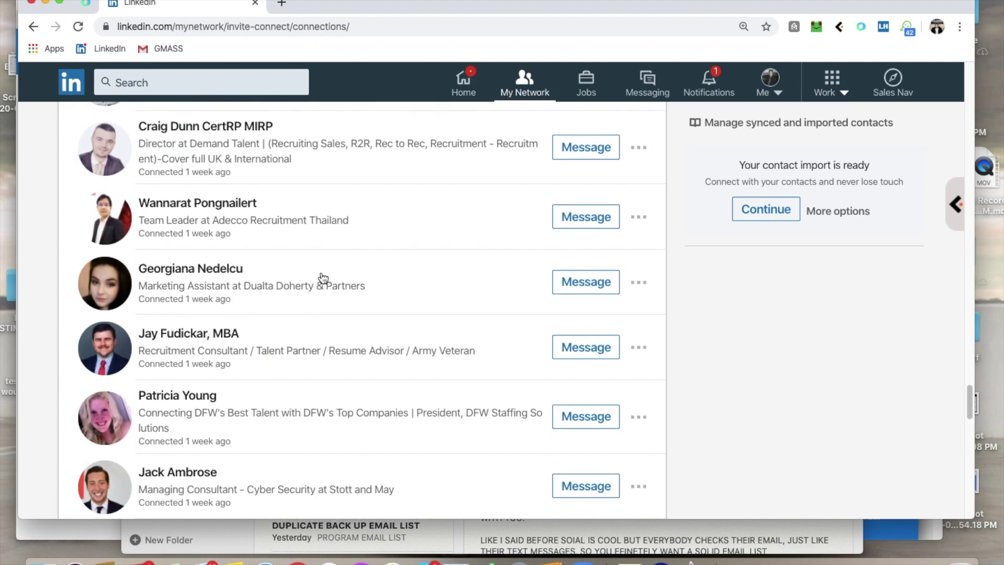
scroll(323, 278, up, 20)
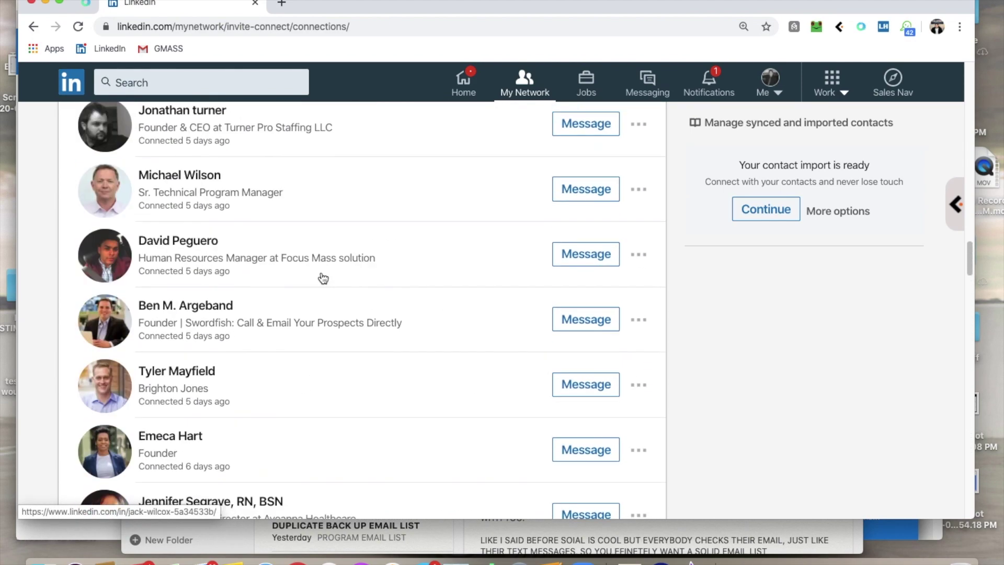
scroll(323, 277, up, 4)
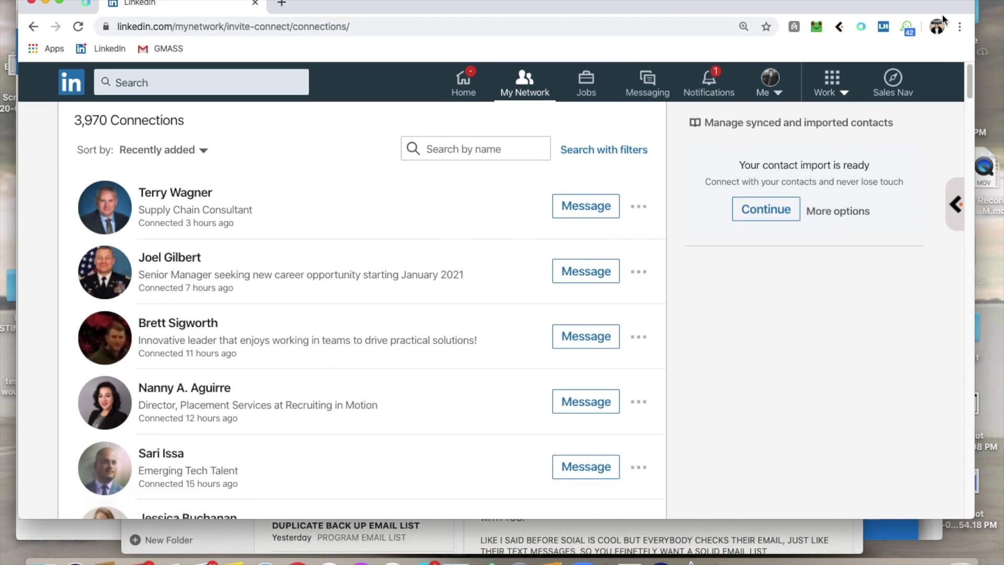
Start the Dux-Soup robot visiting the connections listed on the page, tagging each EMAILS
click(907, 29)
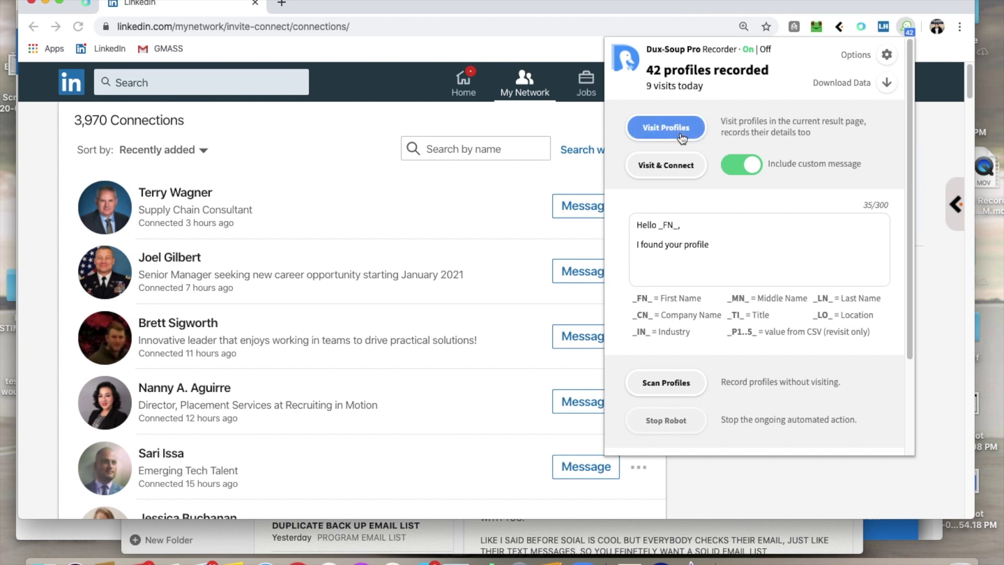
click(705, 165)
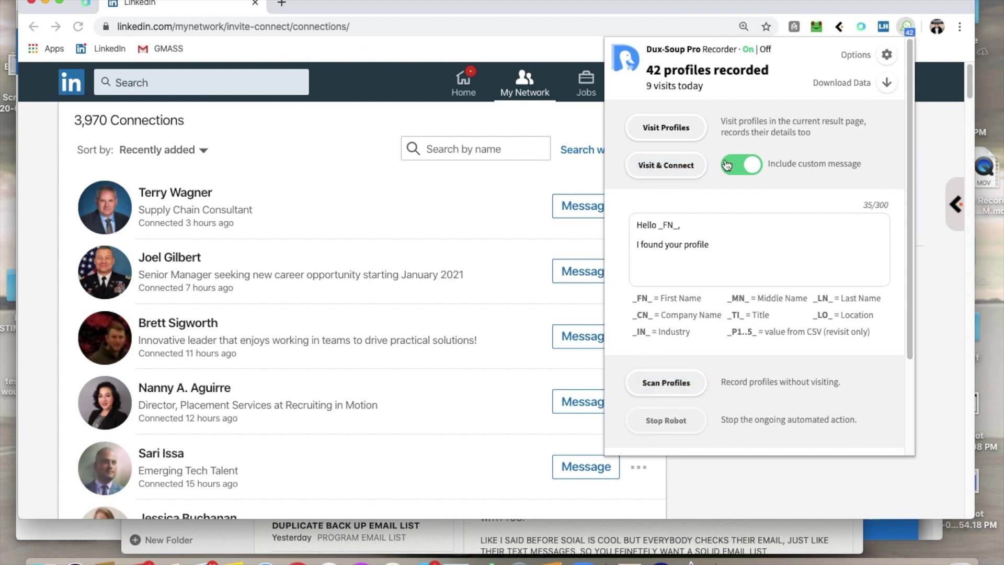
click(671, 129)
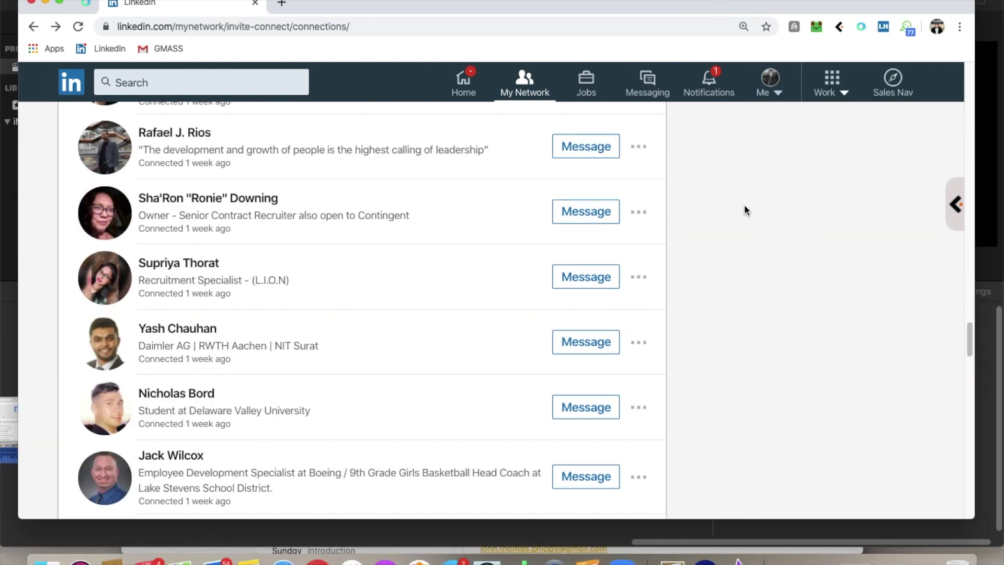
scroll(801, 214, up, 5)
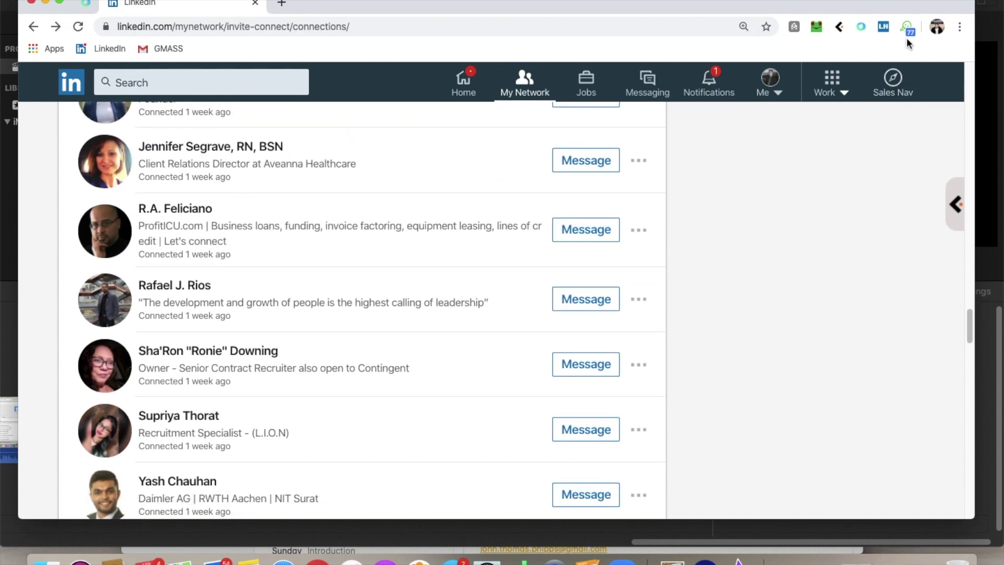
Download Dux-Soup's Visit Data (77) CSV and open it from the download bar
click(909, 28)
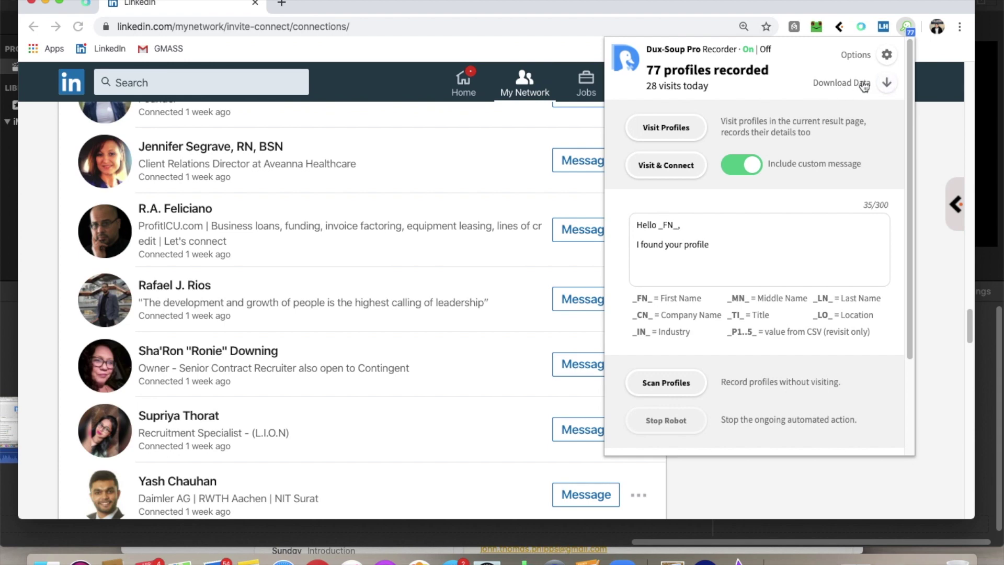
click(886, 86)
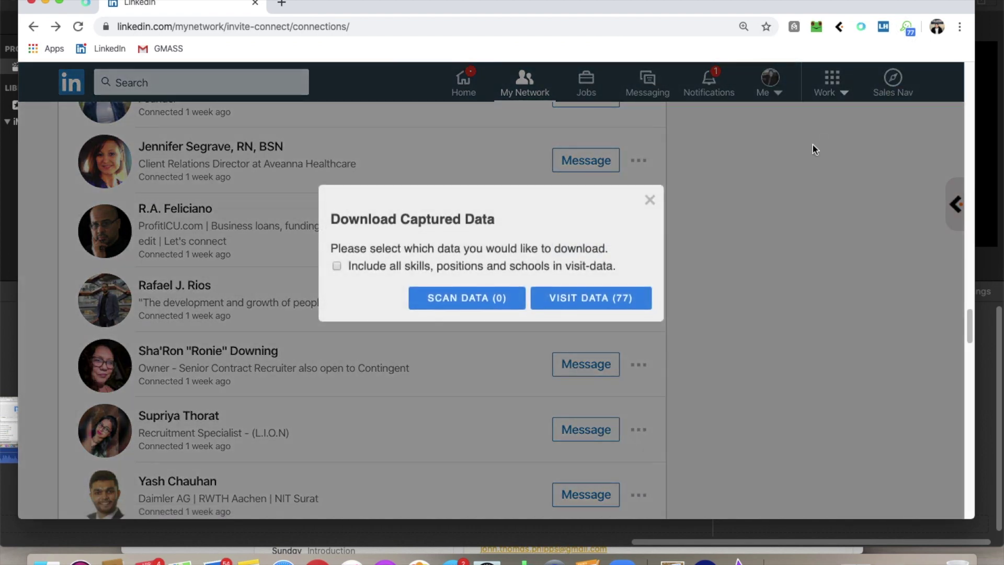
click(599, 302)
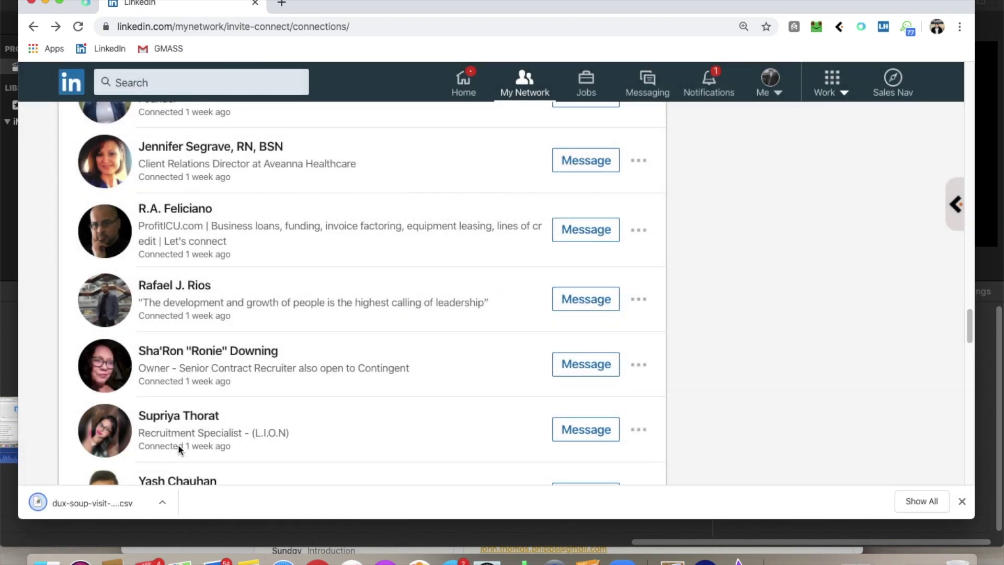
click(94, 503)
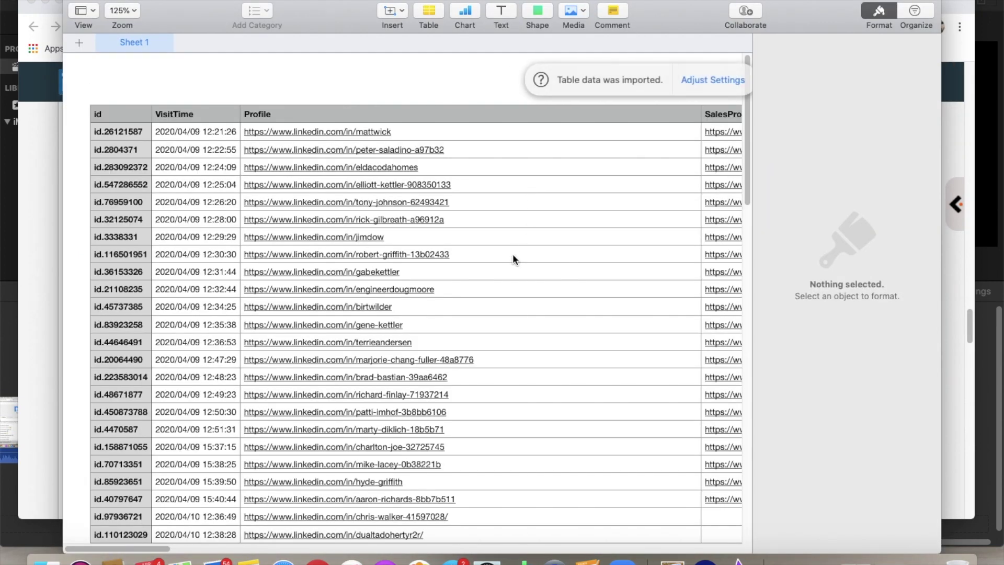
scroll(512, 254, down, 2)
drag(204, 19, 175, 10)
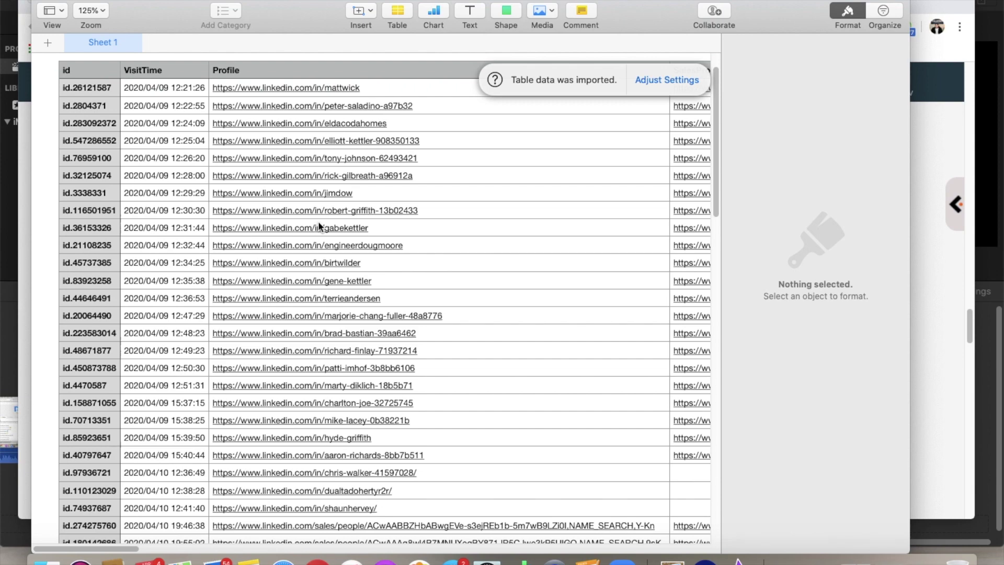
scroll(391, 335, down, 5)
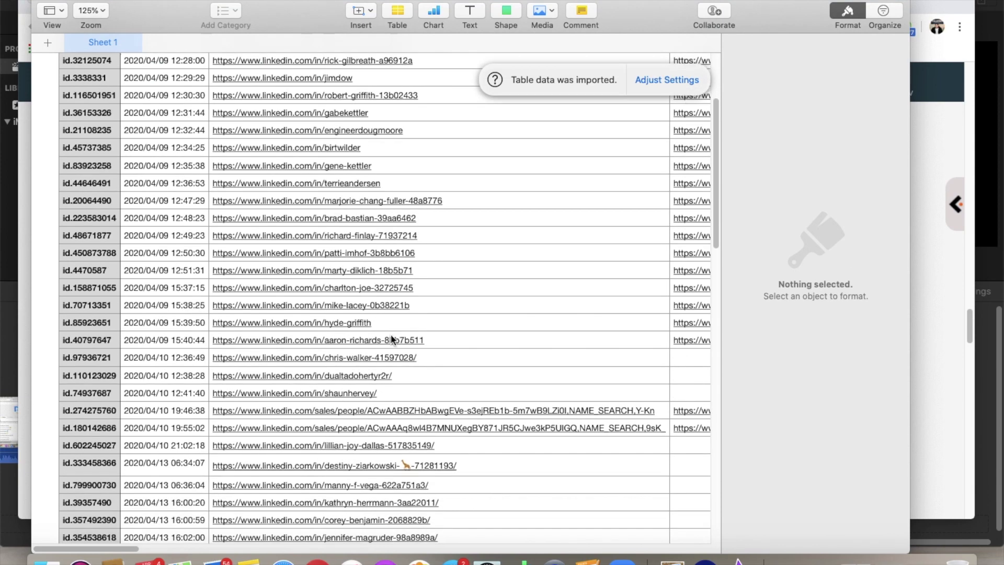
scroll(390, 334, down, 20)
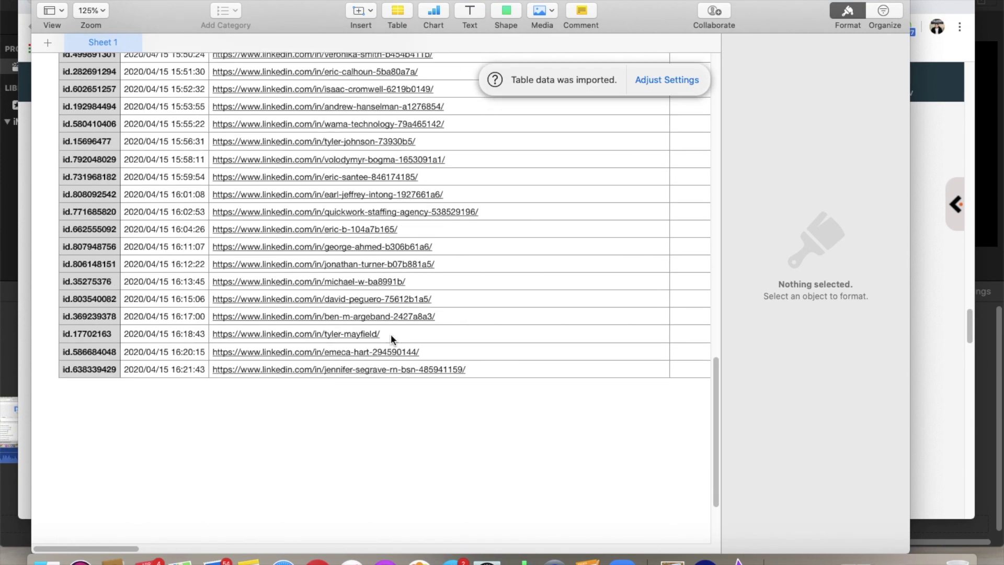
scroll(392, 339, up, 10)
scroll(392, 339, right, 5)
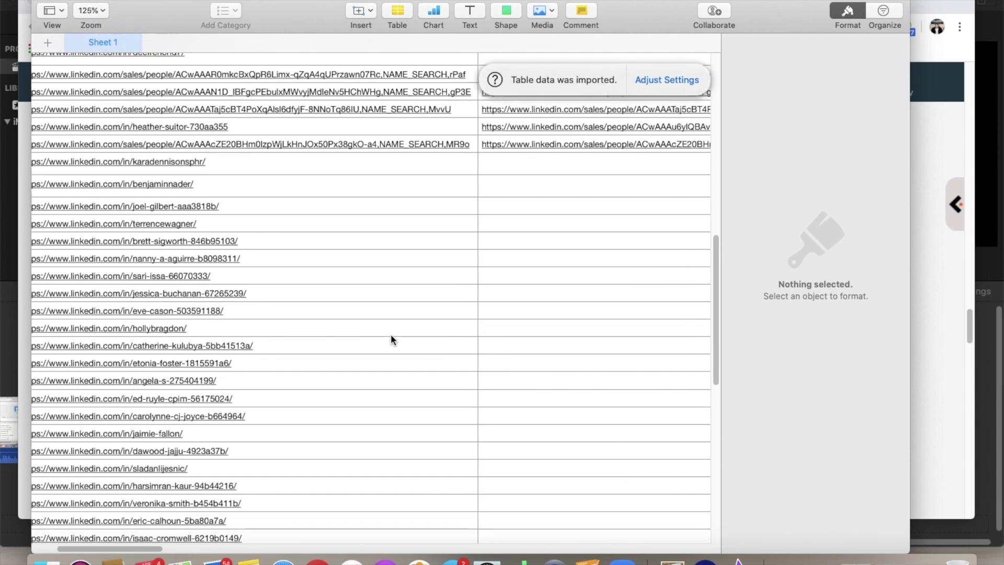
scroll(390, 339, right, 10)
scroll(391, 339, down, 2)
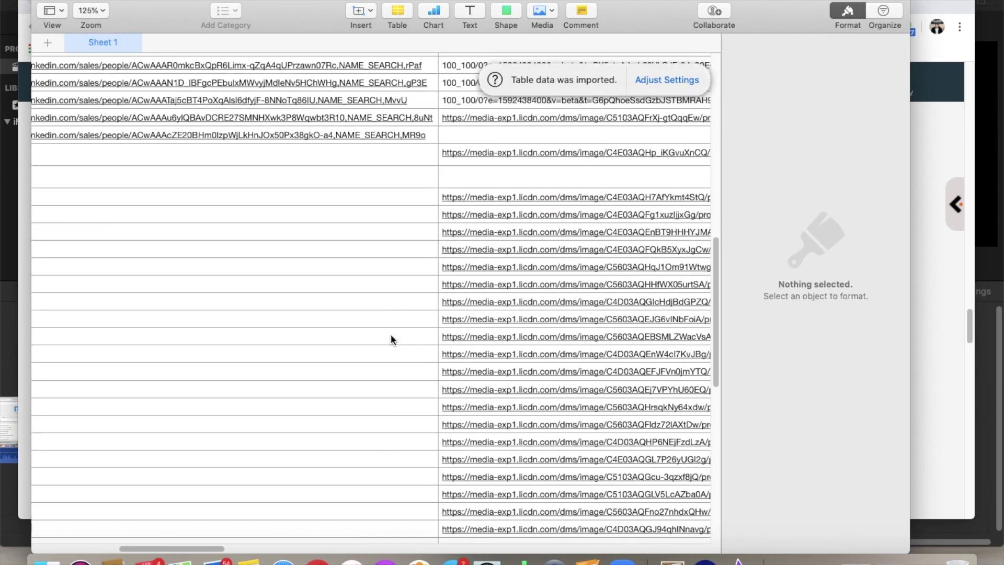
scroll(391, 337, right, 10)
scroll(391, 338, down, 3)
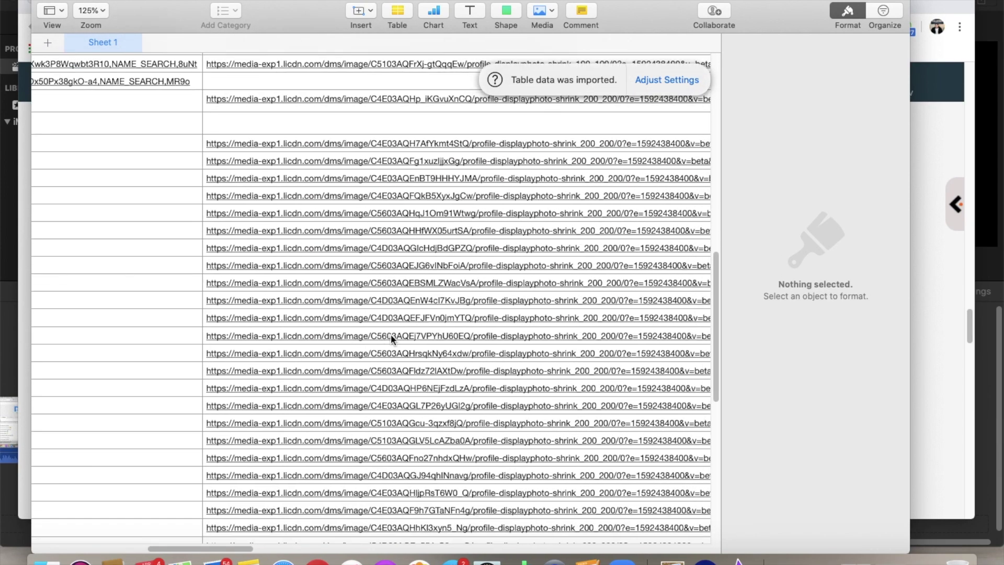
scroll(391, 334, right, 10)
scroll(390, 334, down, 3)
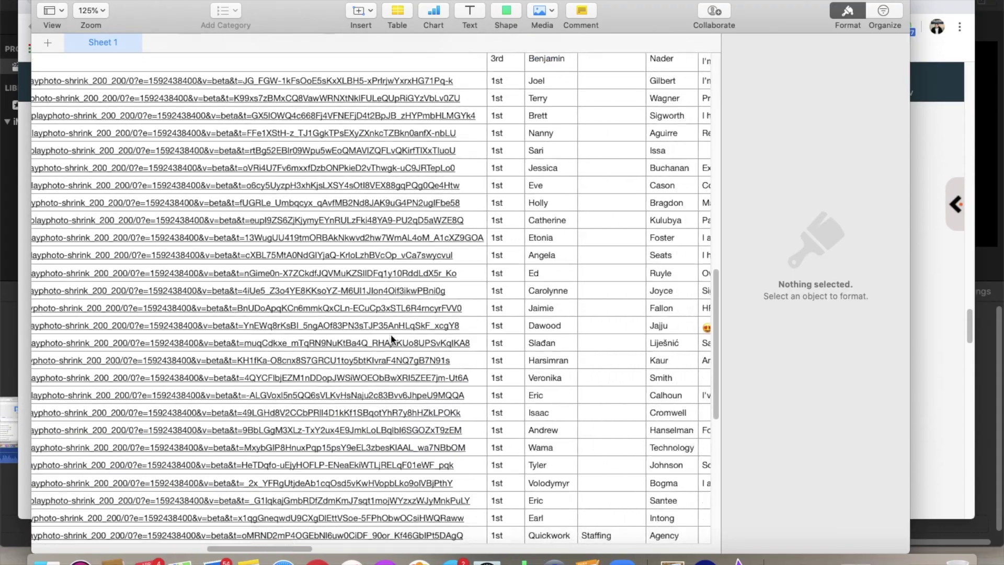
scroll(391, 334, right, 10)
scroll(391, 335, down, 5)
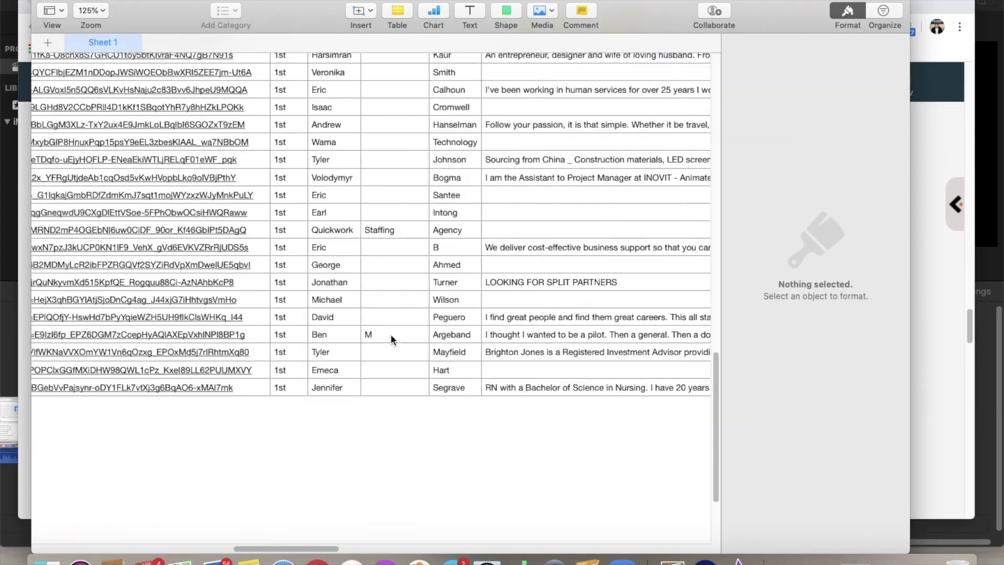
scroll(390, 335, up, 5)
scroll(390, 335, right, 10)
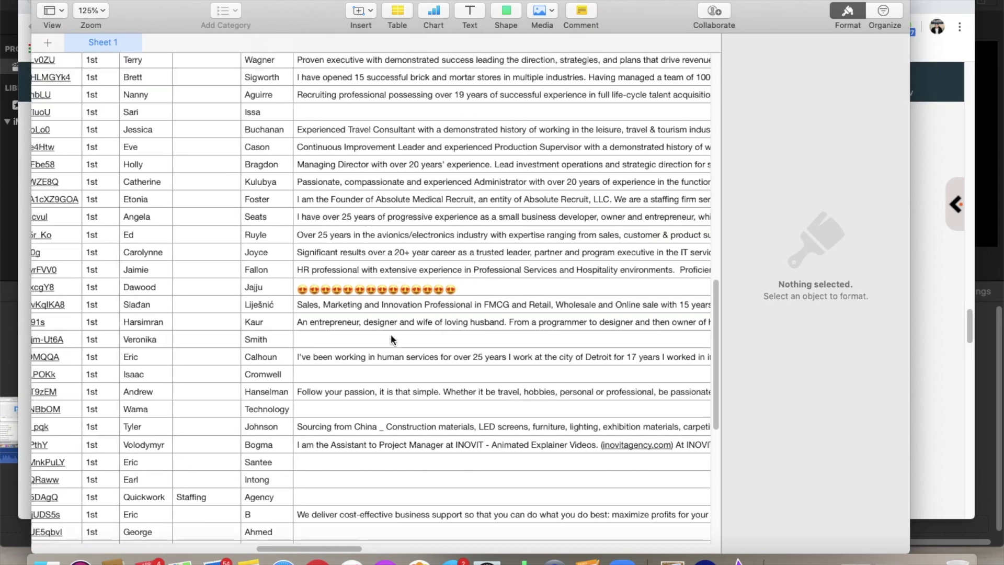
scroll(391, 335, right, 15)
scroll(390, 336, up, 5)
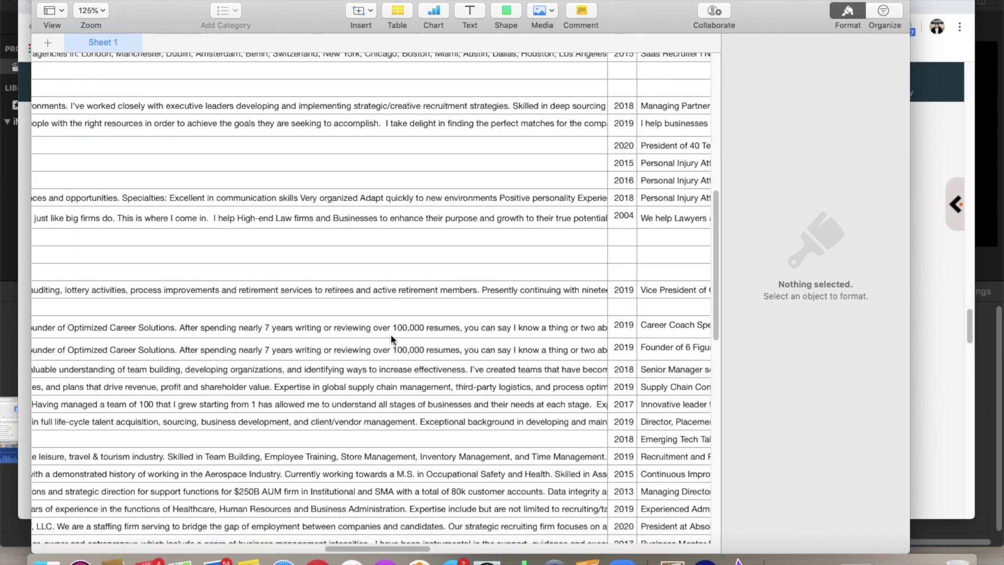
scroll(391, 339, up, 7)
scroll(391, 339, right, 8)
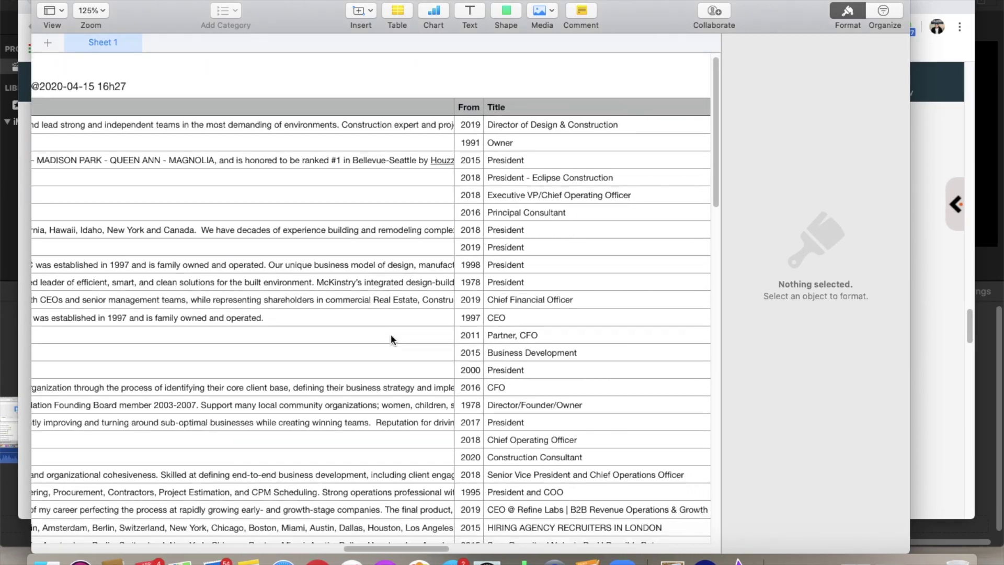
scroll(391, 336, right, 12)
scroll(390, 335, down, 1)
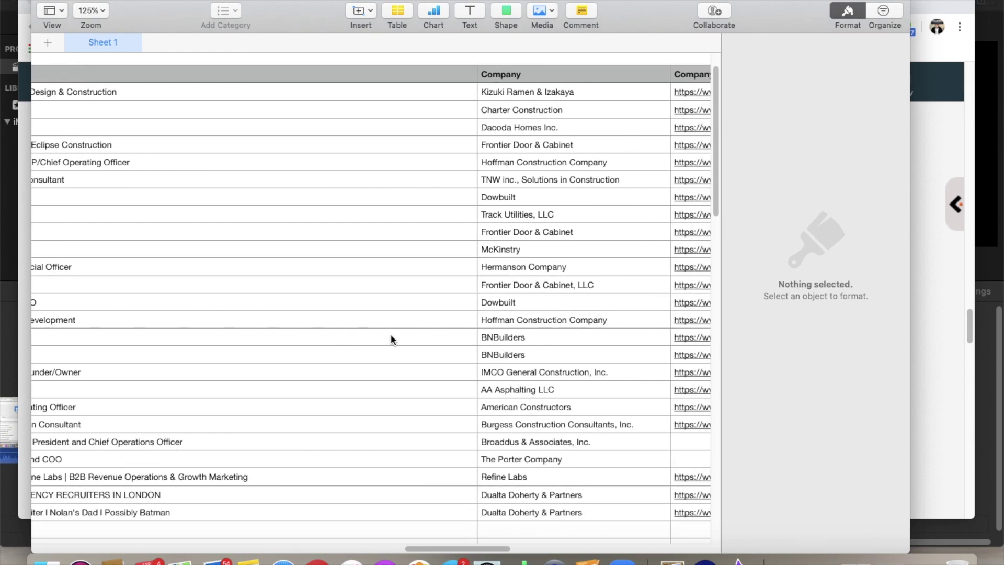
scroll(391, 339, right, 13)
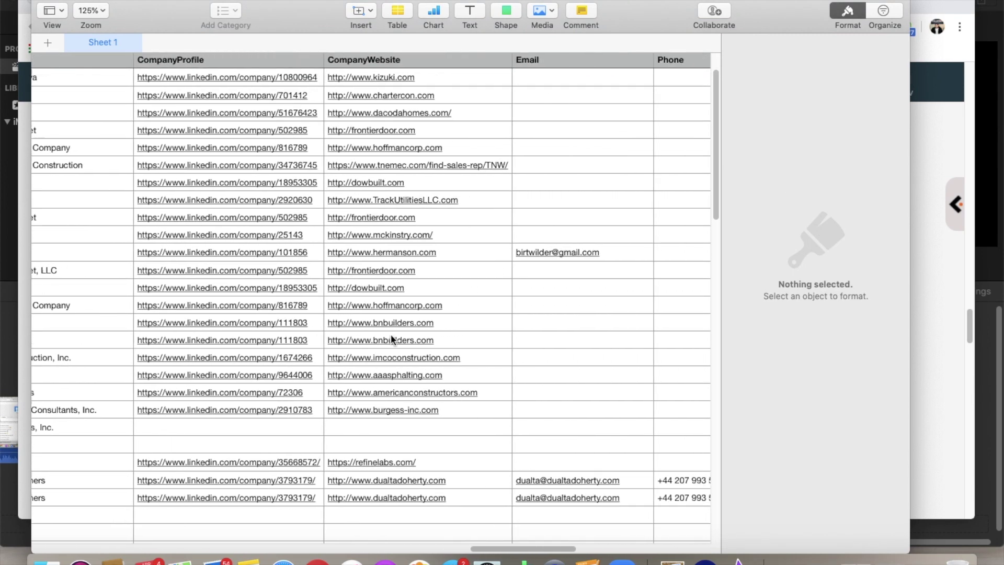
scroll(391, 339, right, 2)
scroll(347, 326, down, 1)
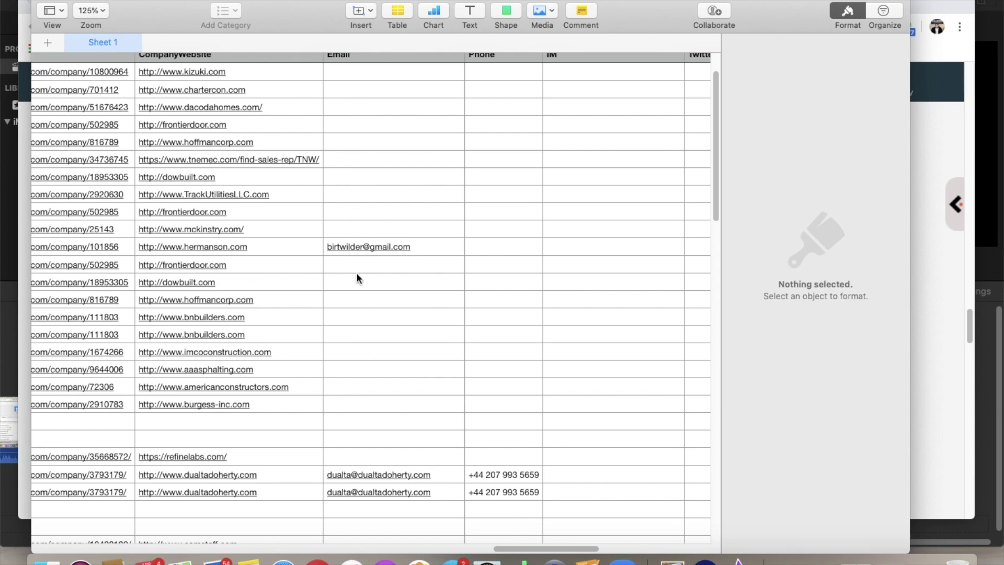
scroll(356, 274, down, 2)
scroll(356, 274, left, 1)
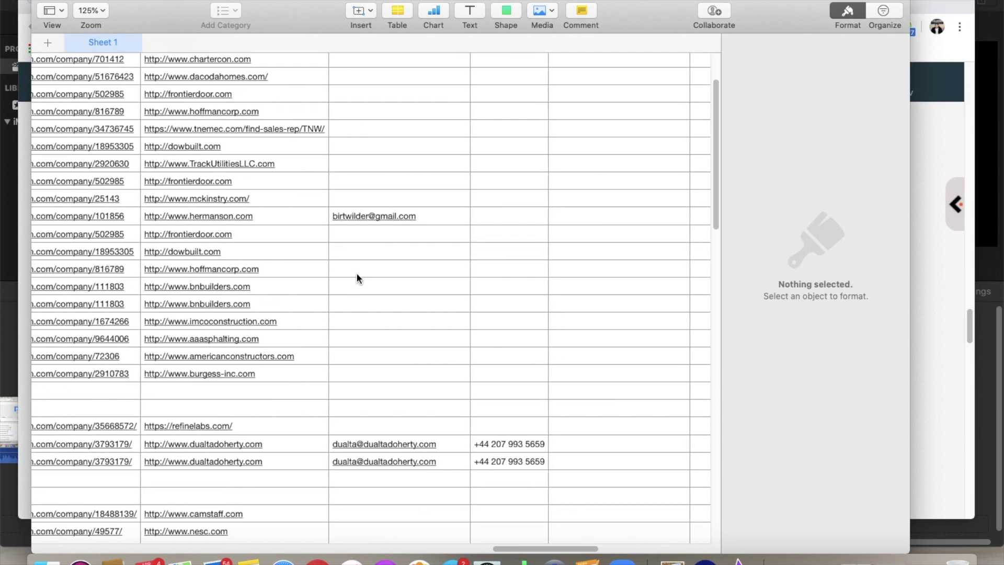
scroll(357, 274, down, 10)
scroll(356, 275, left, 3)
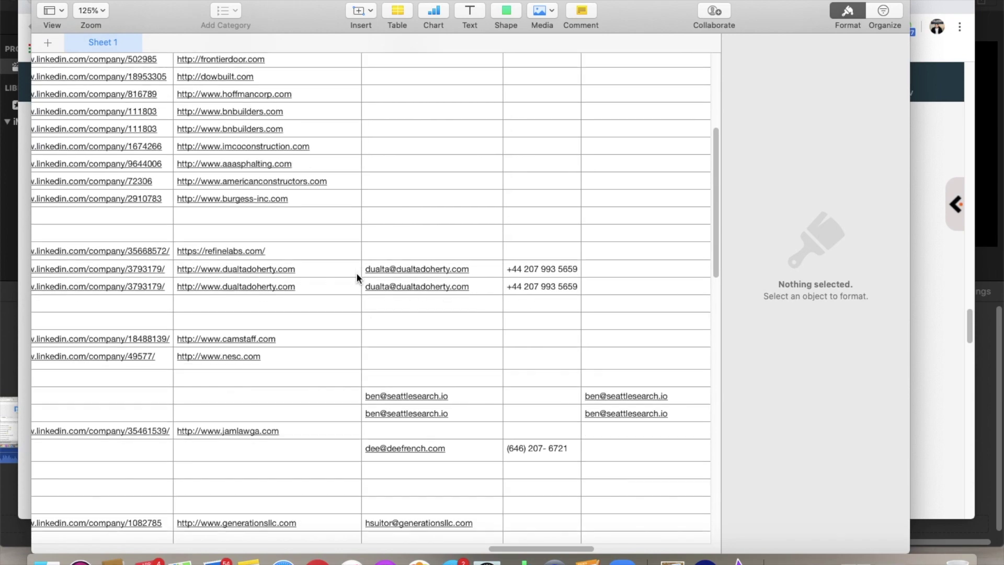
scroll(525, 329, right, 1)
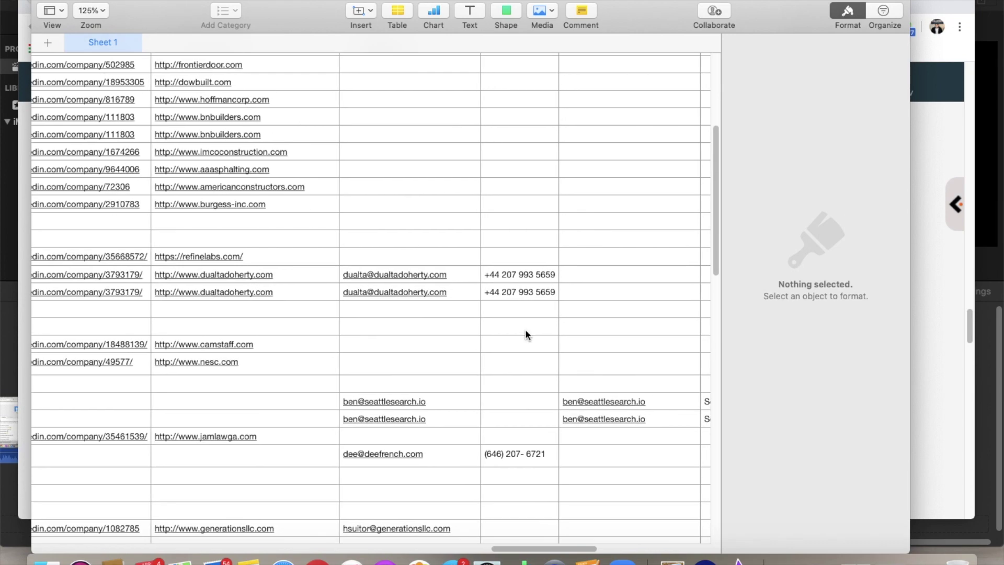
scroll(475, 317, down, 6)
scroll(476, 317, down, 20)
scroll(475, 317, left, 1)
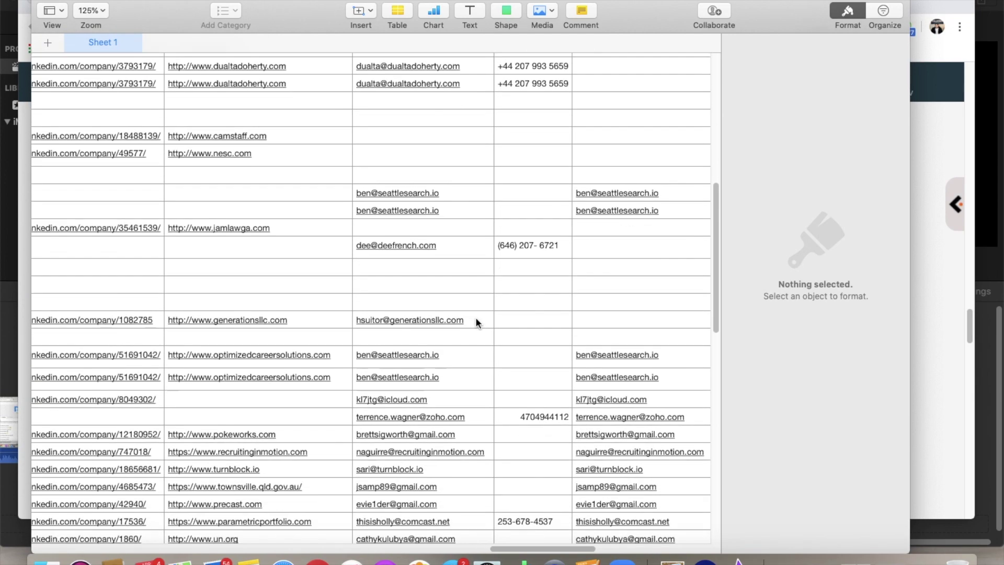
scroll(475, 316, down, 9)
scroll(476, 317, left, 1)
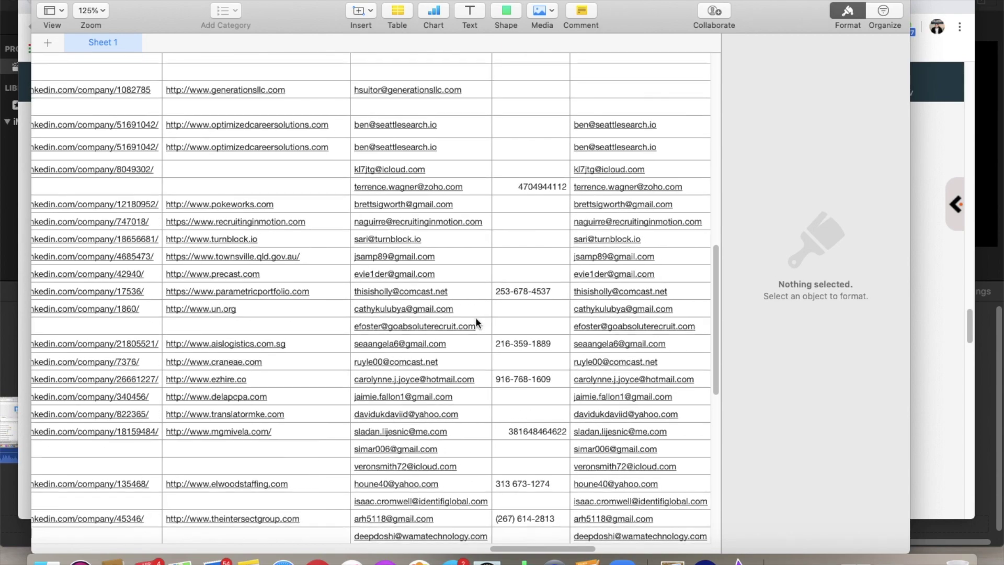
scroll(476, 317, down, 7)
scroll(476, 317, left, 1)
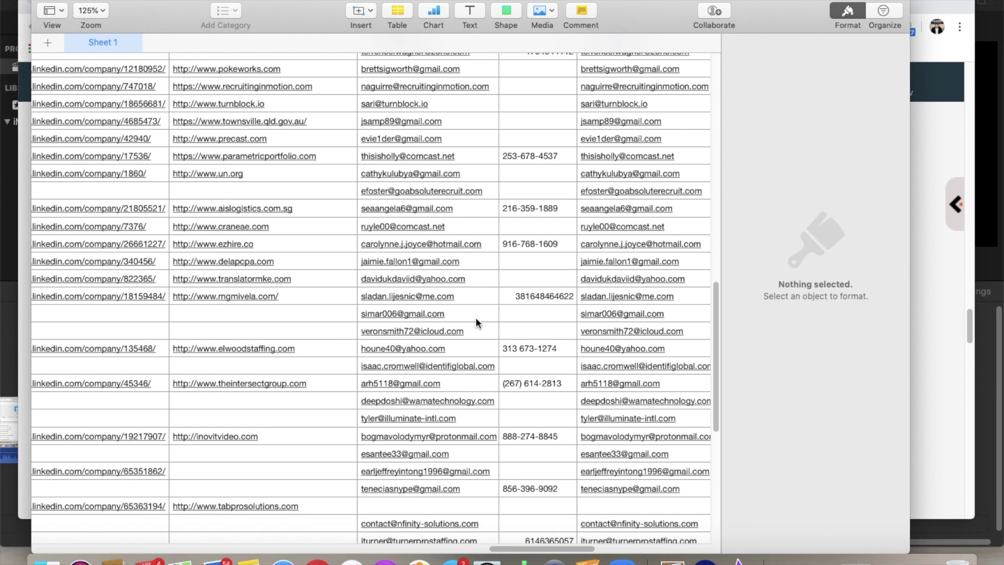
scroll(476, 317, down, 7)
scroll(475, 317, right, 1)
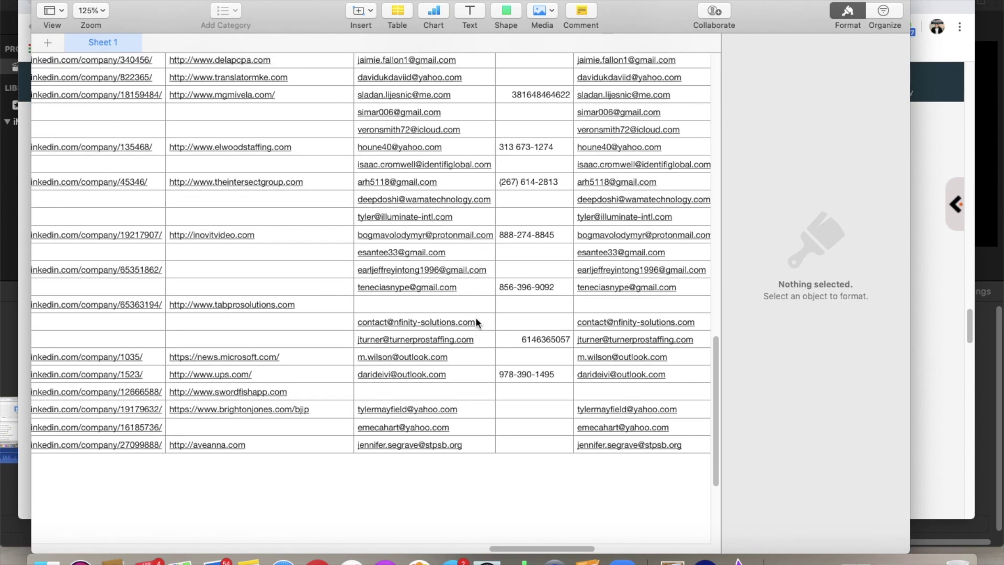
scroll(476, 316, up, 6)
scroll(475, 317, right, 1)
scroll(475, 319, up, 3)
scroll(476, 319, left, 1)
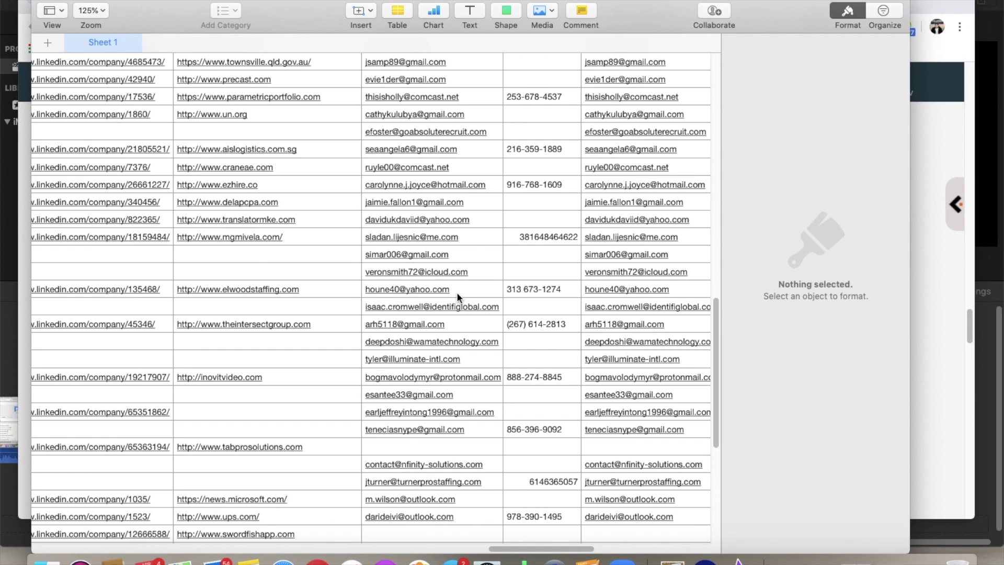
scroll(457, 292, down, 6)
scroll(457, 291, left, 1)
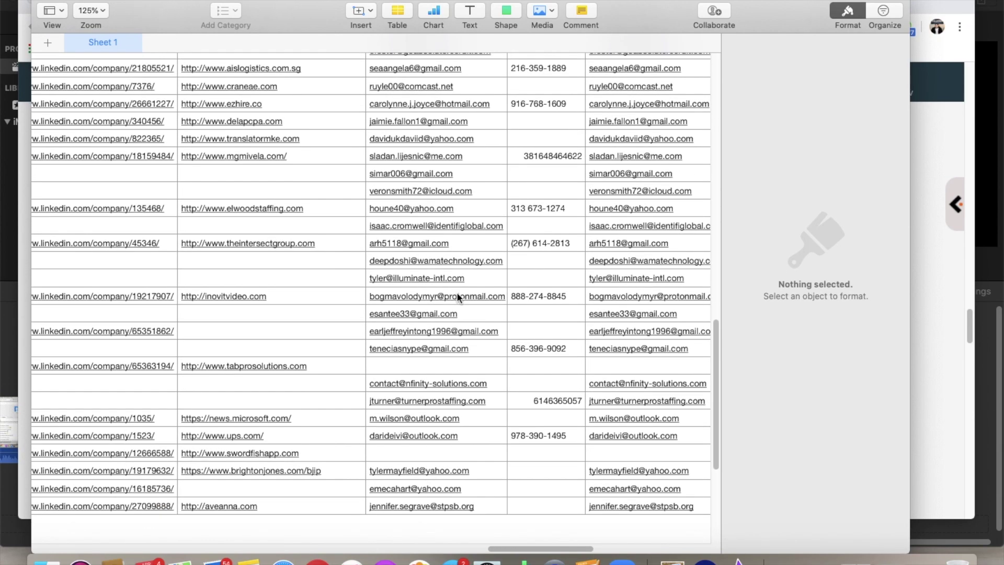
scroll(457, 292, up, 5)
scroll(457, 292, up, 14)
scroll(457, 292, left, 2)
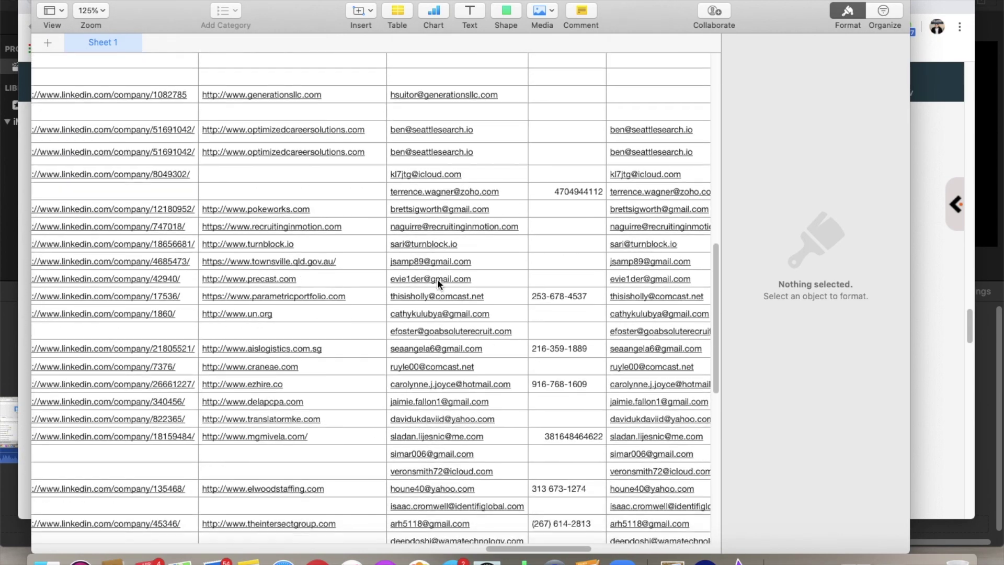
scroll(438, 278, down, 5)
scroll(437, 278, down, 7)
scroll(437, 278, up, 3)
scroll(438, 278, right, 8)
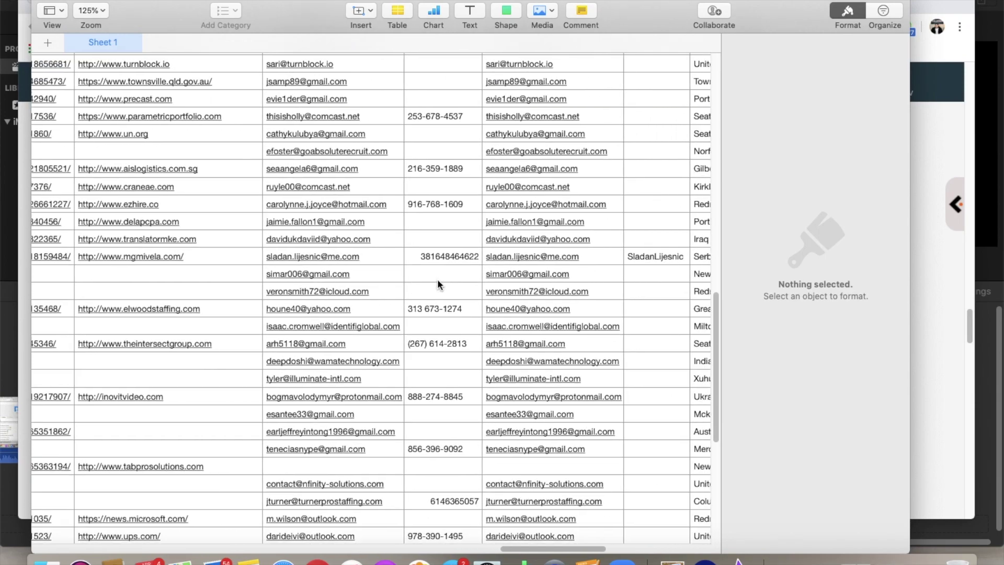
scroll(438, 280, up, 6)
scroll(438, 280, down, 12)
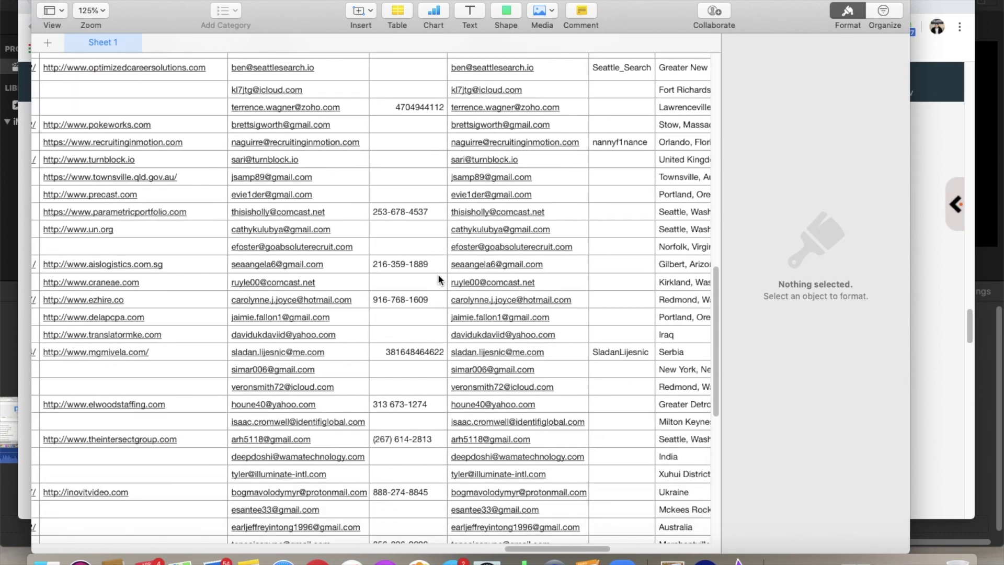
scroll(439, 277, down, 4)
scroll(438, 278, up, 3)
scroll(438, 277, right, 8)
scroll(438, 278, down, 1)
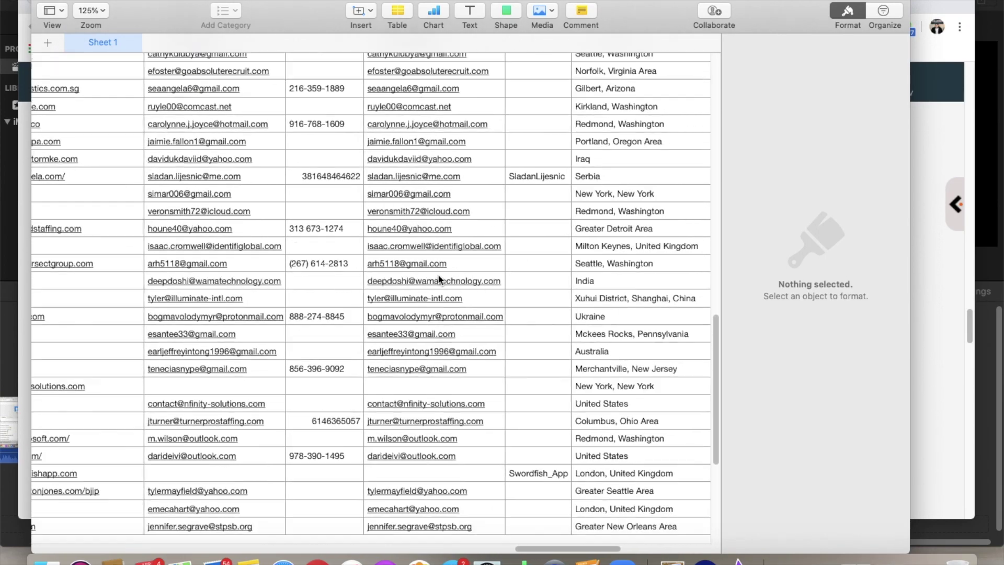
scroll(438, 277, up, 3)
scroll(439, 277, right, 15)
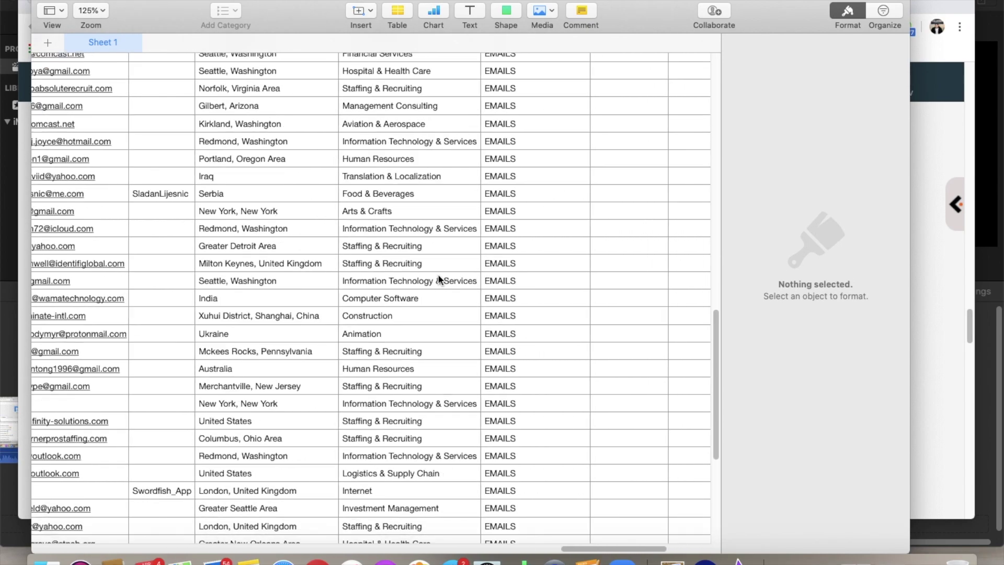
scroll(438, 277, up, 20)
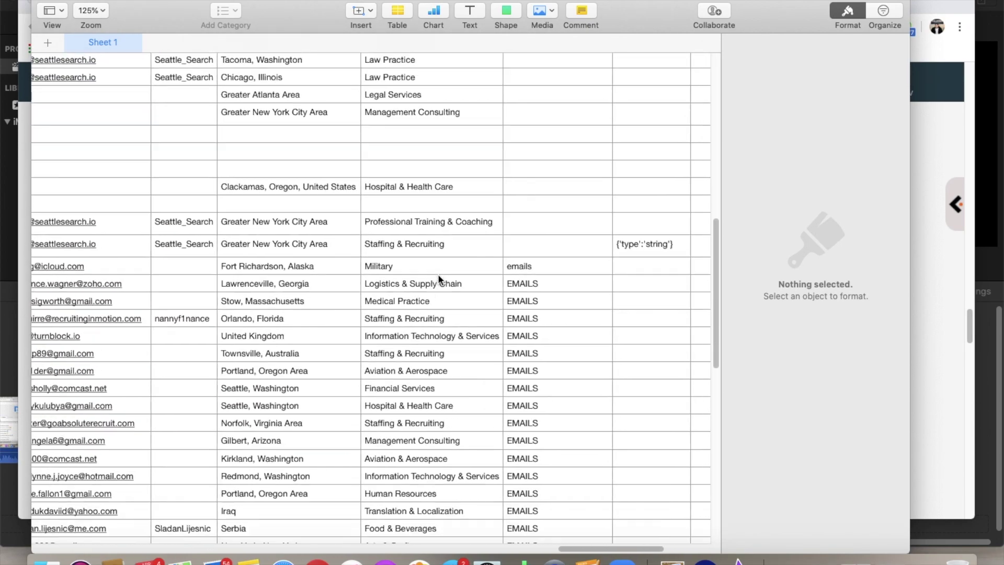
scroll(438, 274, right, 11)
scroll(437, 274, left, 8)
scroll(438, 274, up, 10)
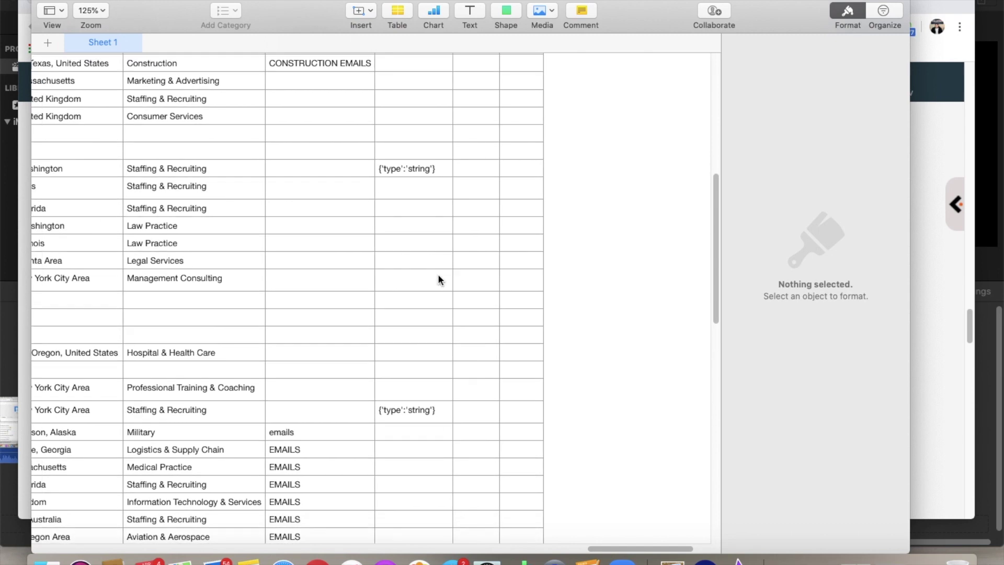
scroll(438, 276, up, 16)
scroll(438, 276, left, 9)
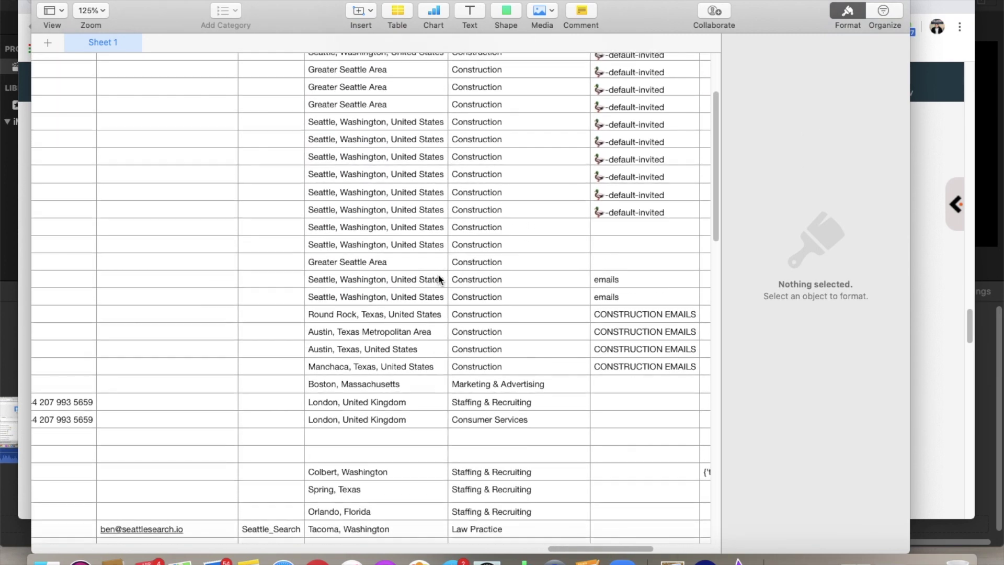
scroll(439, 278, down, 20)
scroll(438, 278, left, 4)
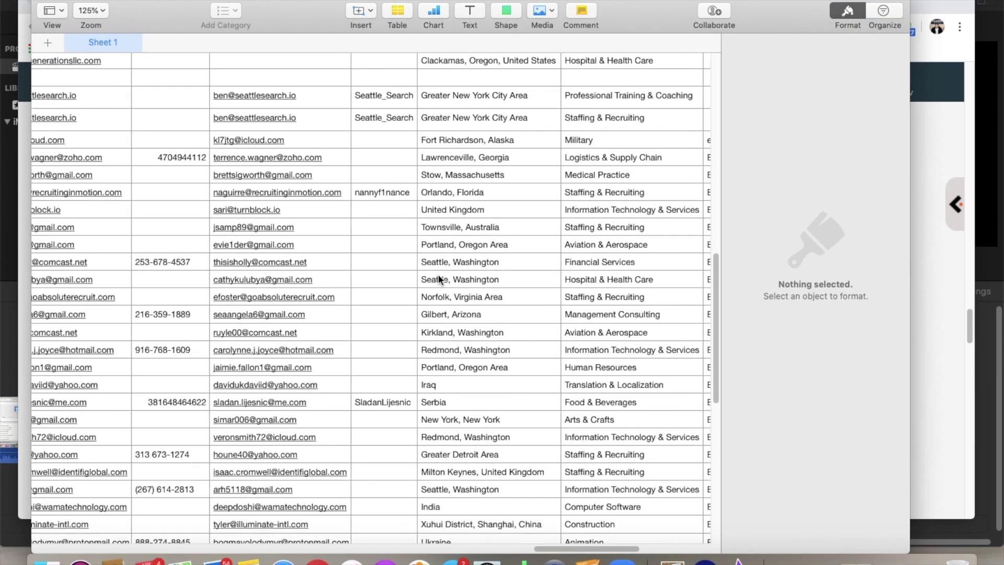
scroll(438, 274, down, 10)
scroll(438, 274, left, 6)
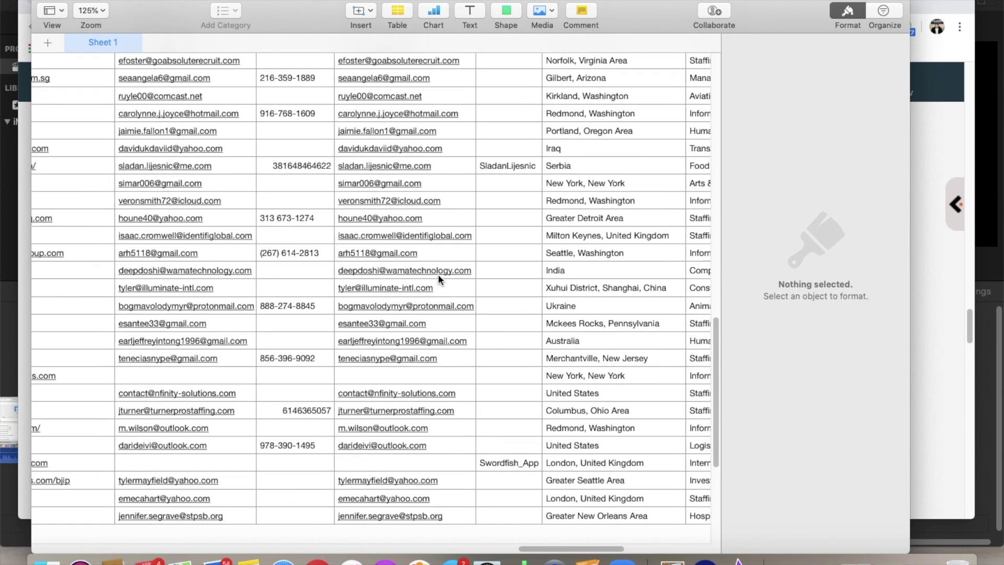
scroll(438, 274, left, 3)
scroll(438, 274, up, 1)
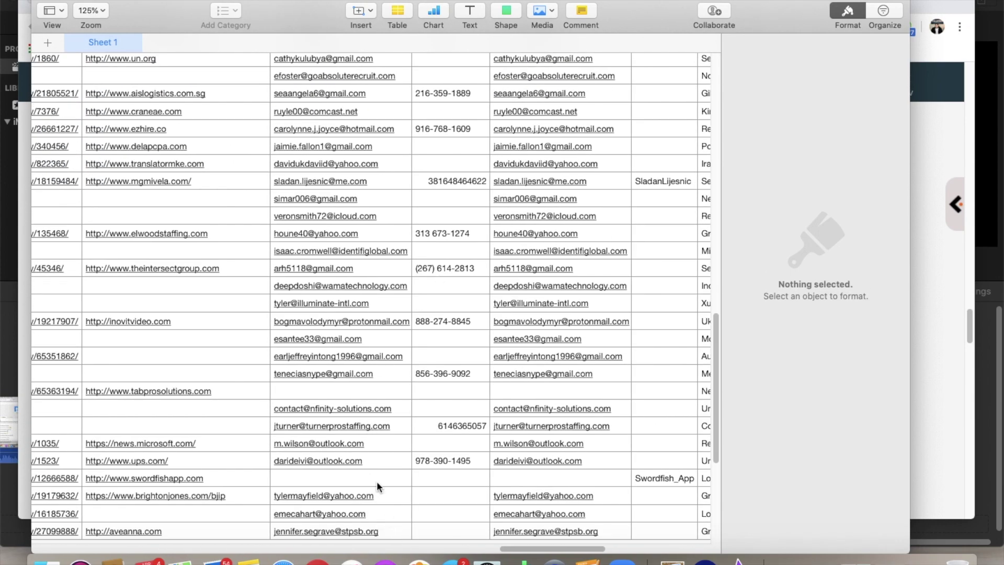
Select email cells P56:P77, dismiss the context menu unchanged, and click Q62
drag(343, 272, 344, 251)
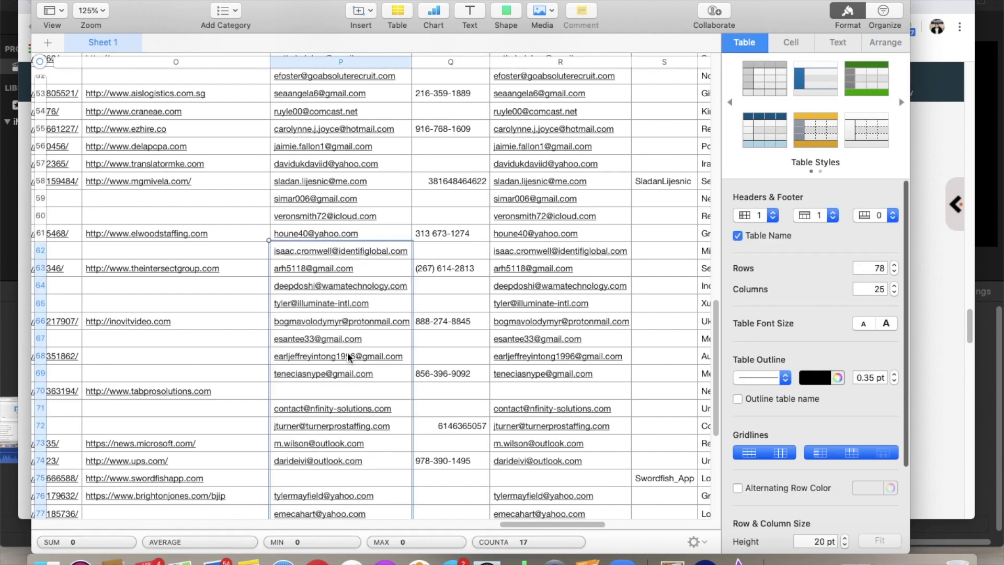
click(403, 415)
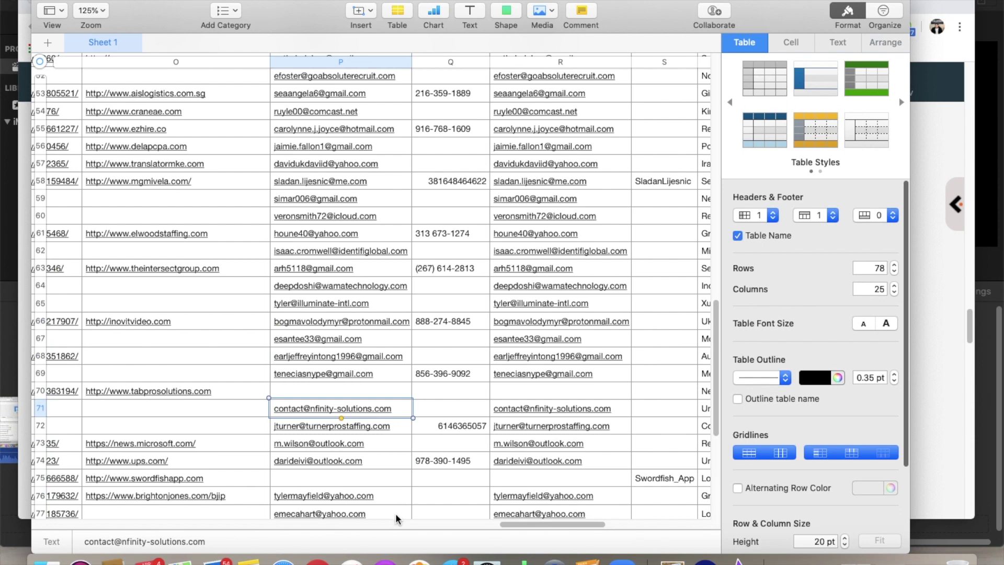
drag(400, 518, 351, 151)
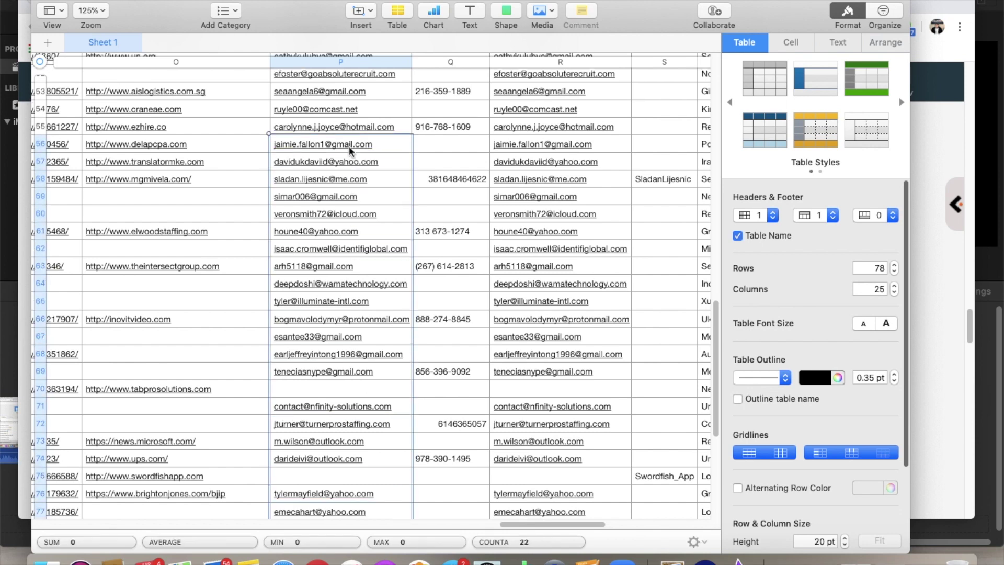
right_click(358, 216)
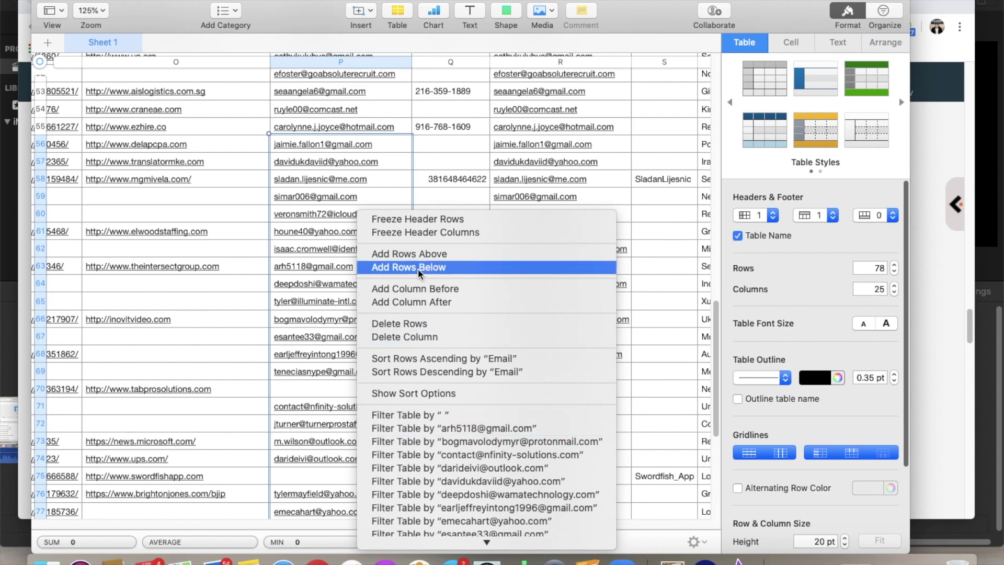
click(337, 351)
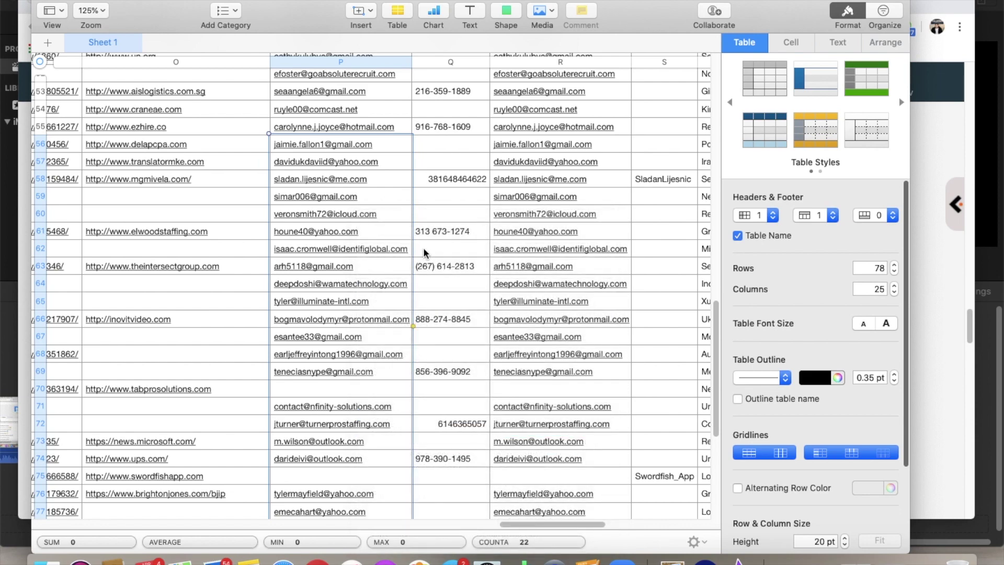
click(424, 253)
Scroll across the 78-row visit-data table to review recorded emails and phone numbers
scroll(358, 215, up, 10)
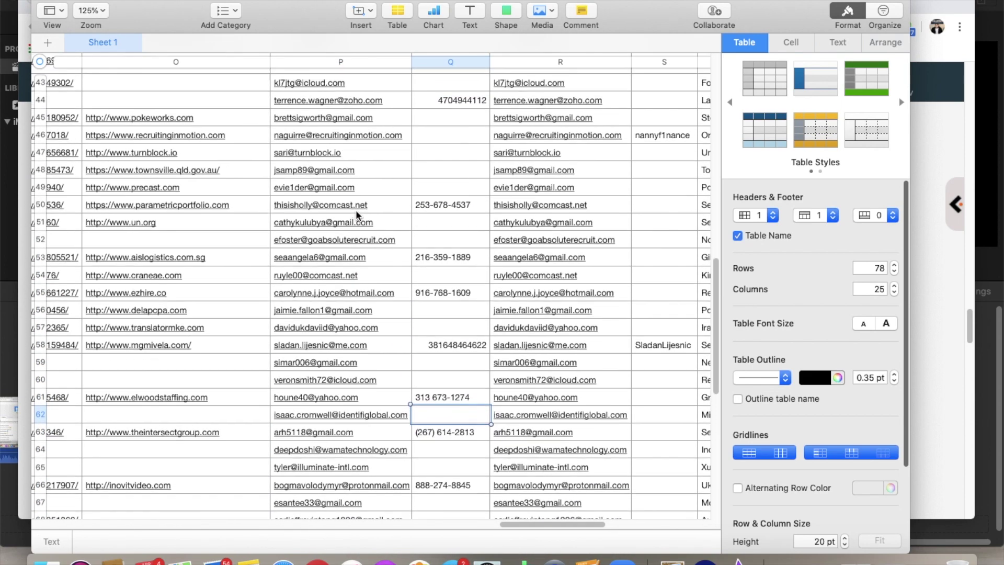
scroll(357, 215, down, 3)
scroll(358, 215, up, 5)
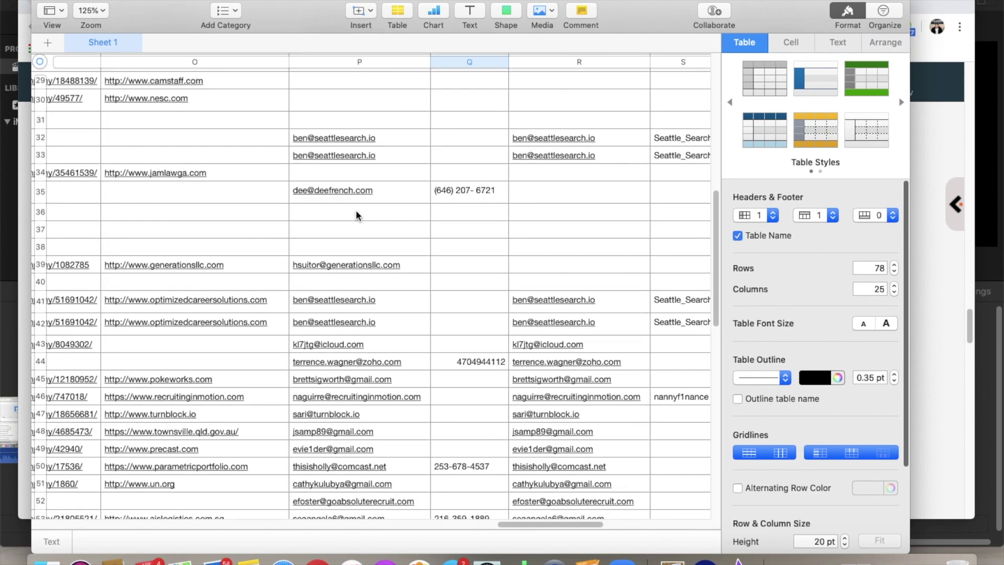
scroll(358, 215, down, 5)
scroll(357, 215, down, 3)
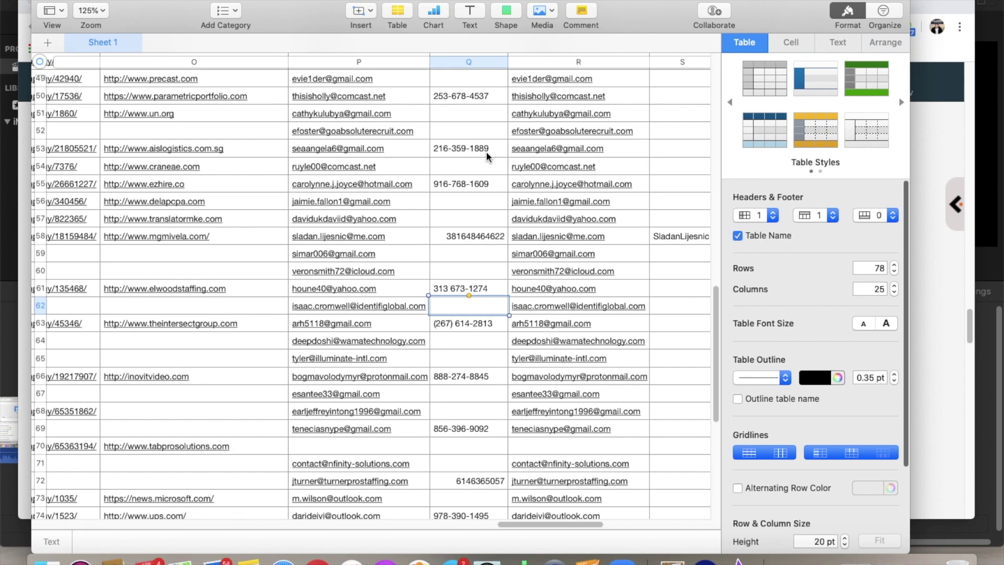
scroll(486, 155, left, 5)
scroll(487, 155, up, 2)
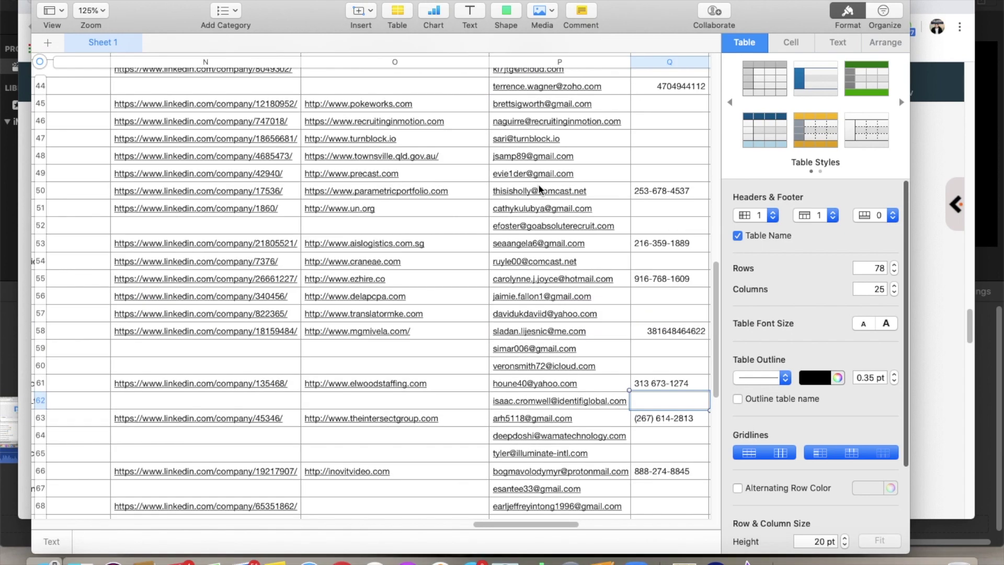
scroll(589, 216, right, 5)
scroll(589, 216, down, 2)
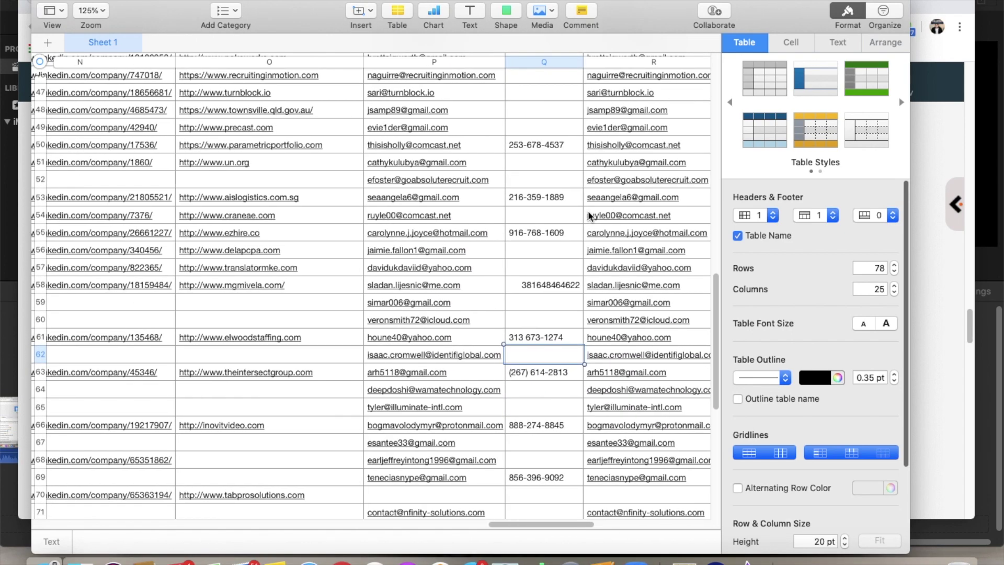
scroll(589, 216, down, 3)
scroll(589, 216, left, 1)
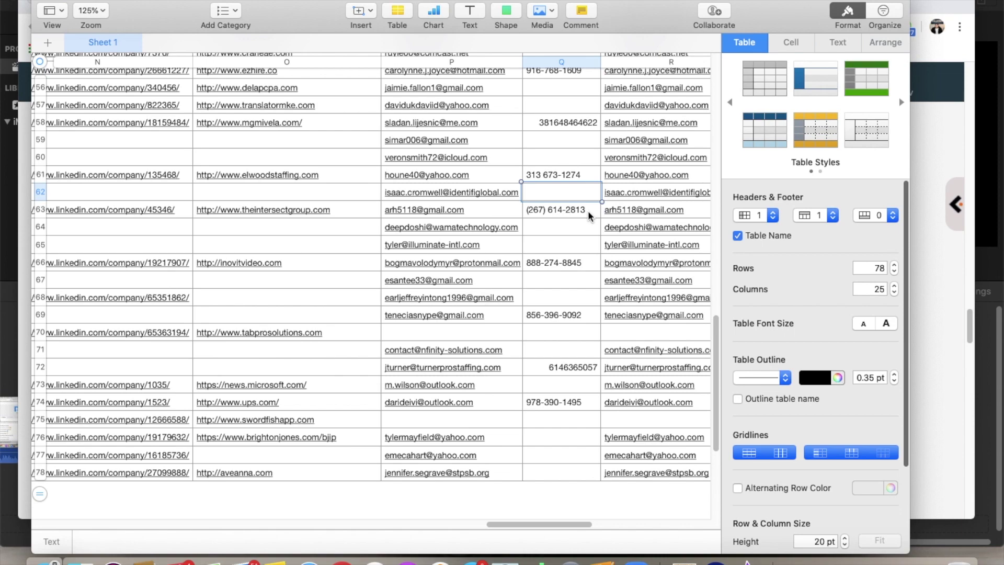
scroll(598, 198, left, 10)
scroll(575, 204, up, 4)
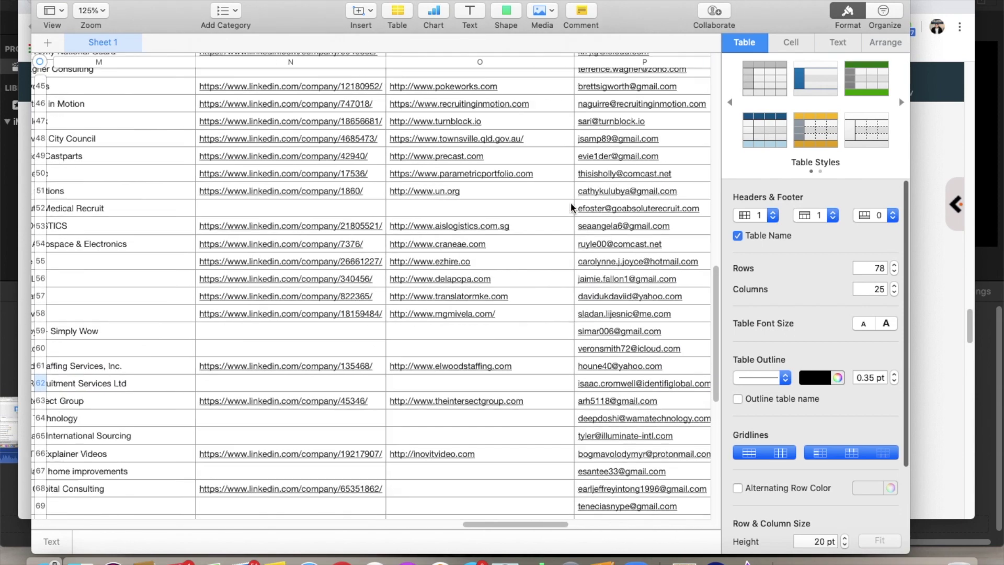
scroll(571, 207, up, 3)
scroll(571, 207, left, 10)
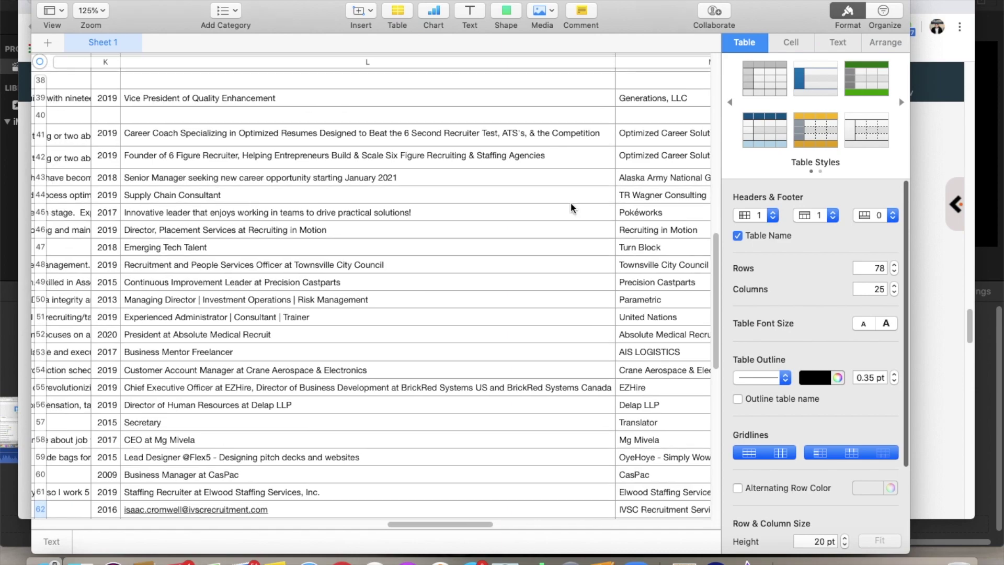
scroll(572, 207, left, 5)
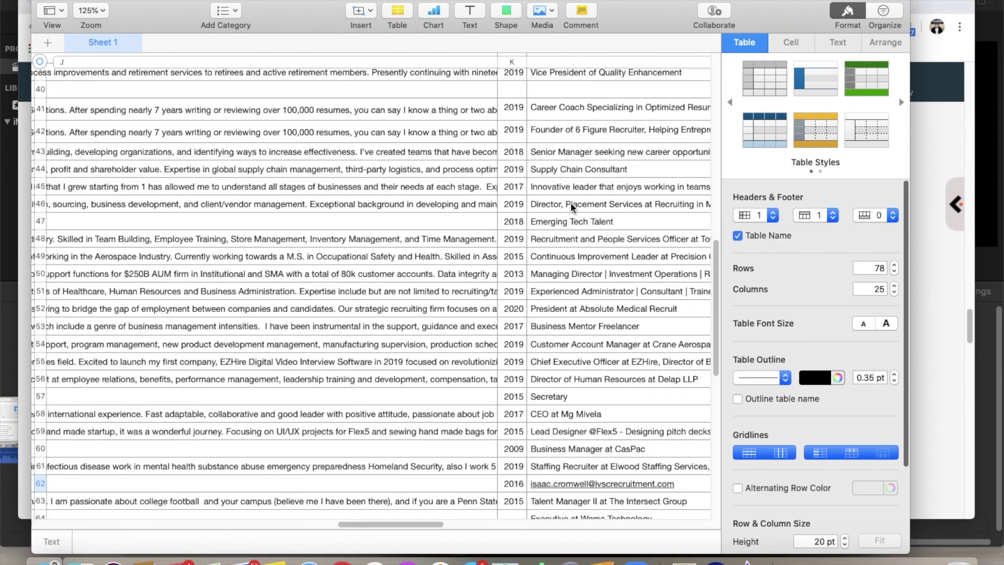
scroll(571, 208, right, 5)
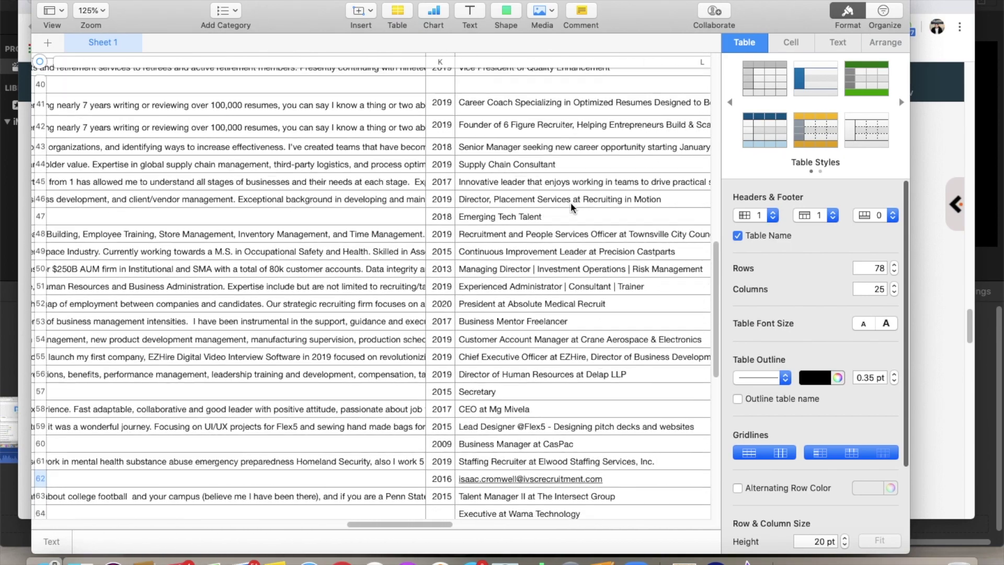
scroll(571, 208, right, 15)
scroll(571, 207, down, 1)
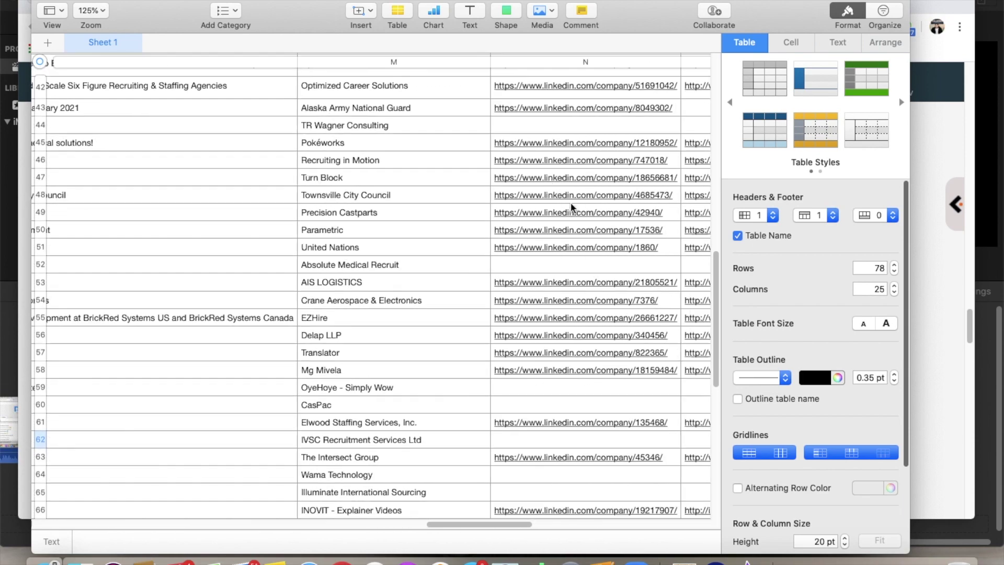
scroll(571, 208, right, 20)
scroll(572, 207, down, 1)
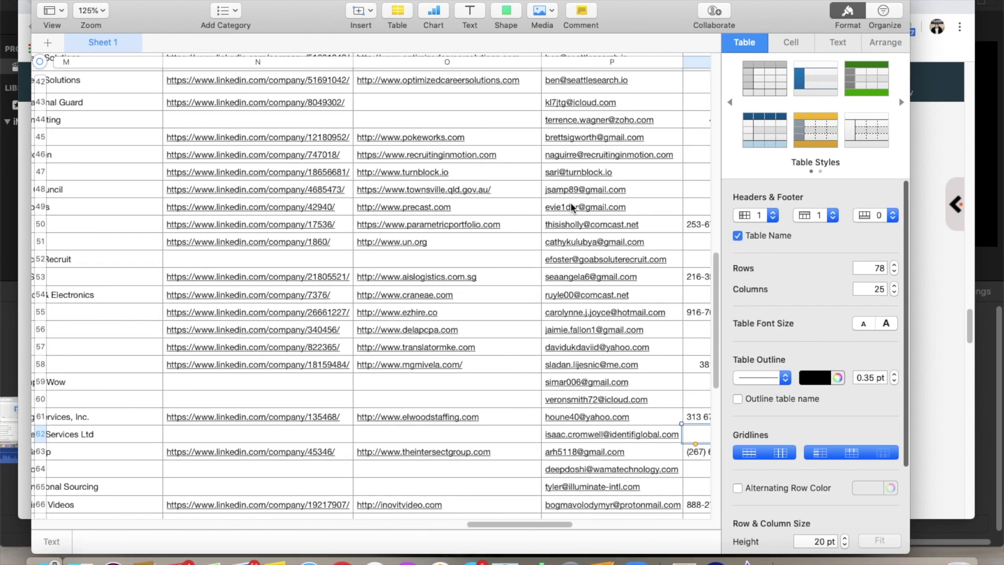
scroll(571, 208, down, 10)
scroll(572, 207, right, 5)
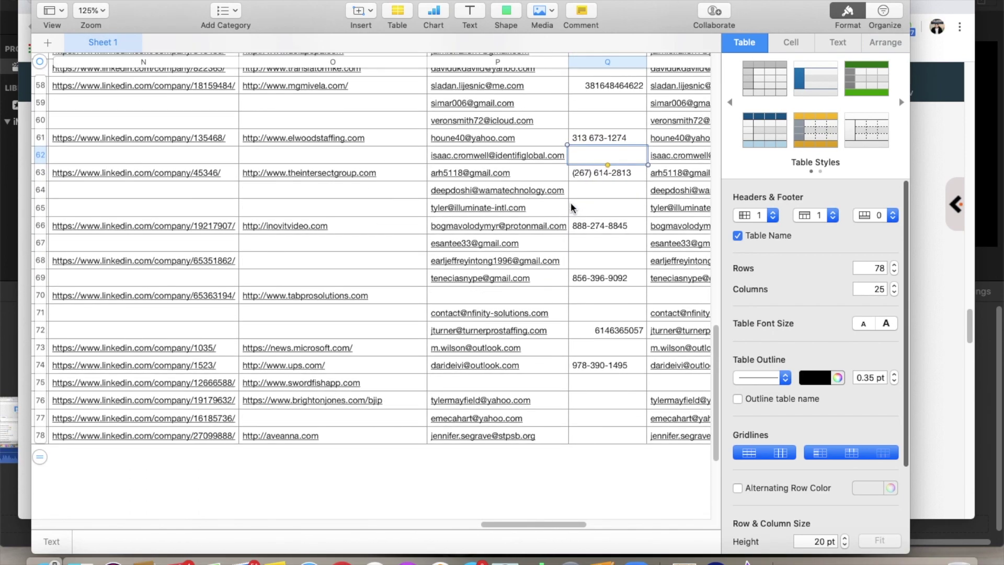
scroll(572, 207, up, 3)
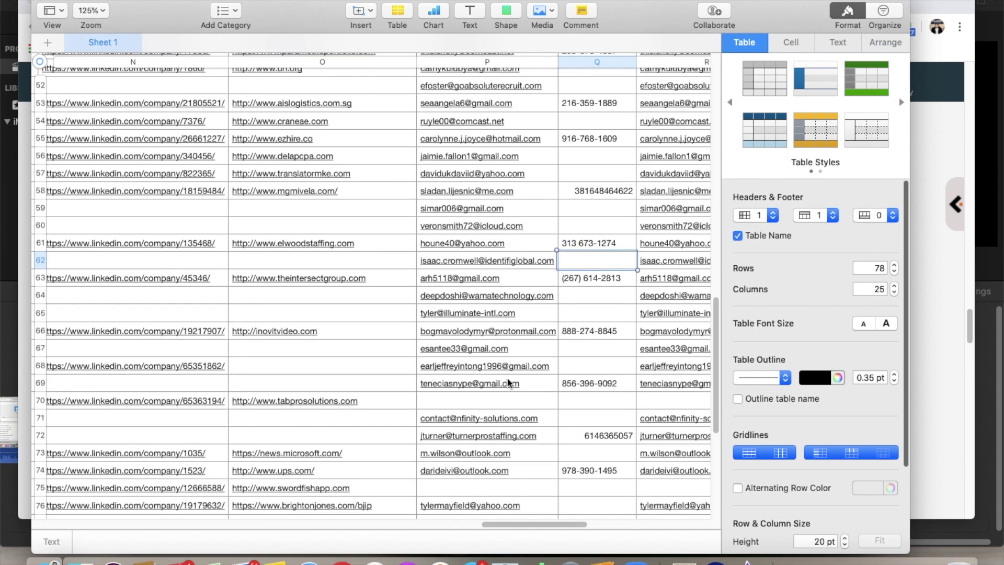